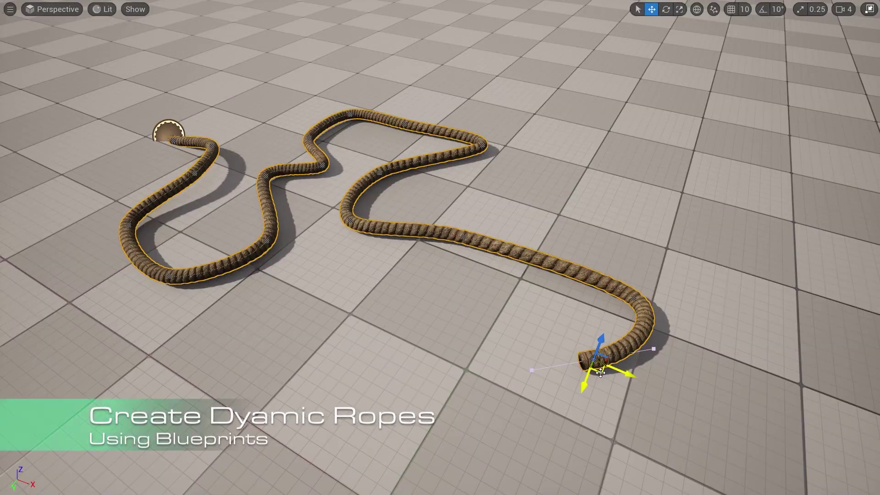
Move the spline point at the rope's end to reshape the finished rope on the floor
drag(600, 372, 403, 313)
key(e)
middle_drag(382, 320, 327, 320)
right_drag(327, 320, 306, 308)
middle_drag(362, 378, 344, 357)
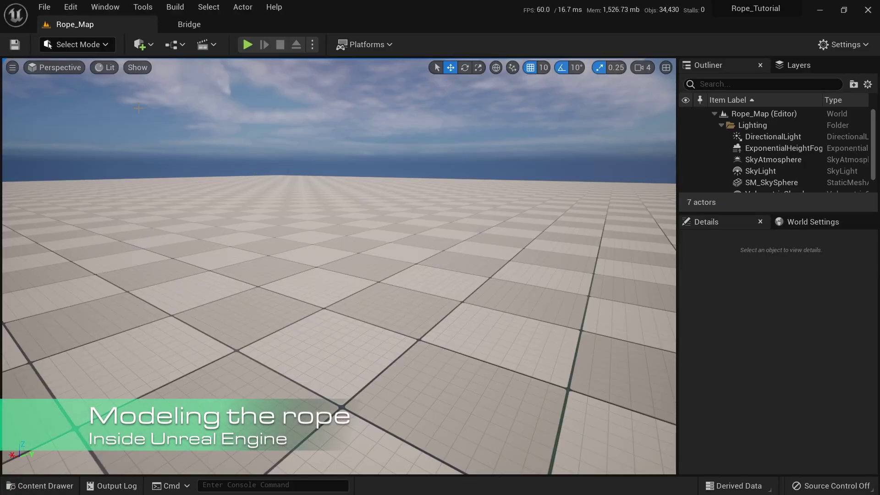
Switch to Modeling mode and start a new cylinder shape with a radius of 6
click(92, 46)
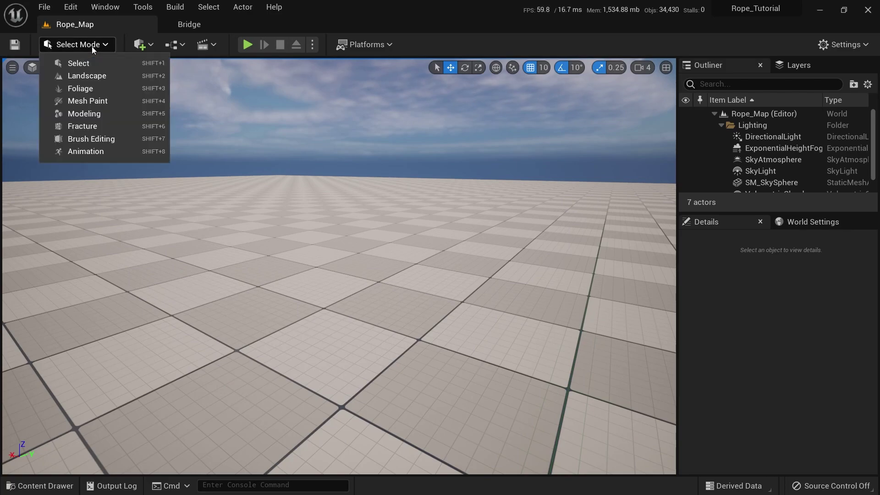
click(85, 113)
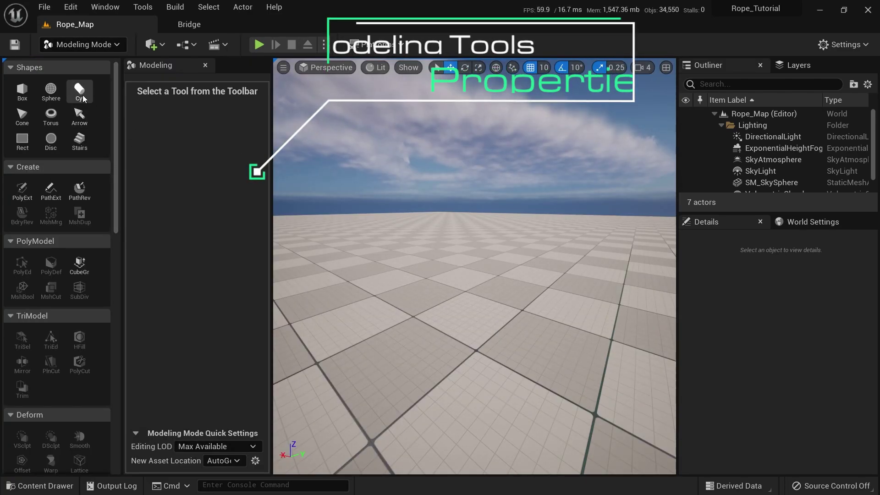
click(80, 96)
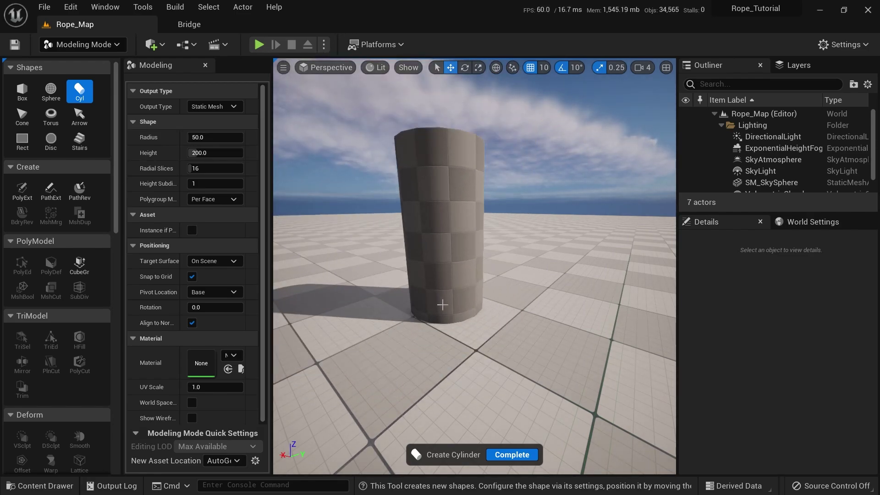
right_drag(464, 336, 461, 426)
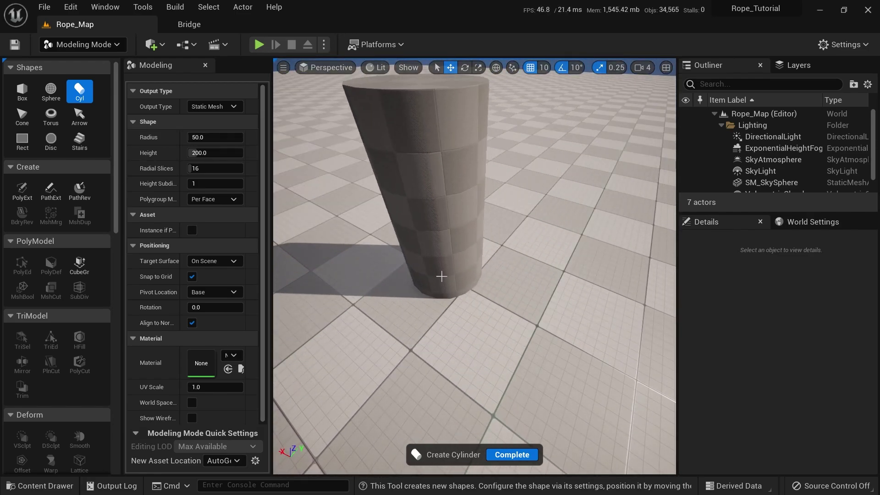
right_drag(441, 276, 447, 302)
scroll(452, 275, down, 4)
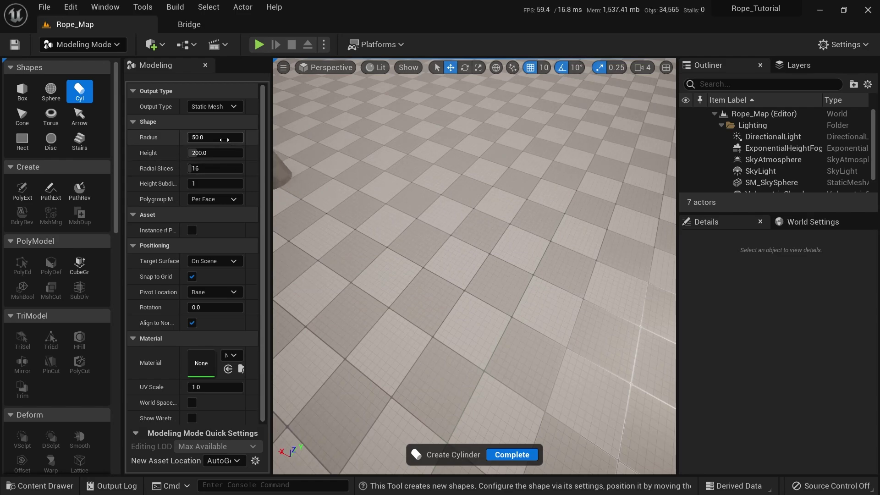
text(6)
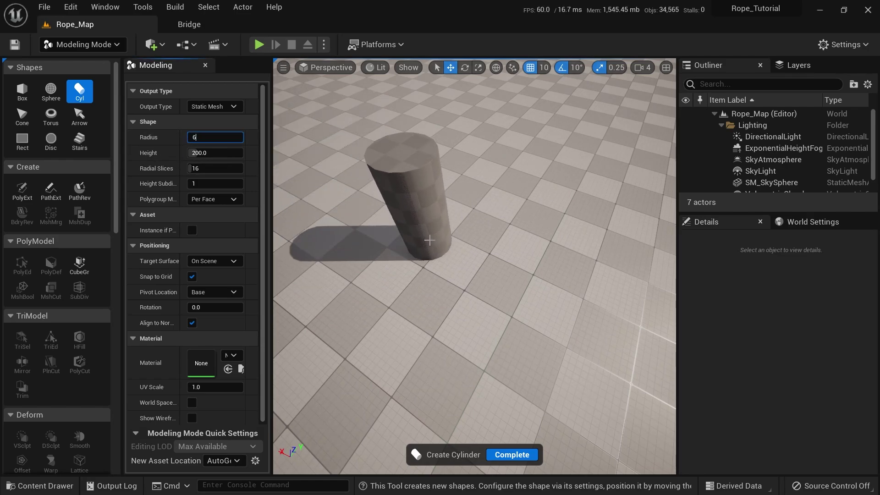
key(Return)
Set the height of the new cylinder shape to 80
mouse_move(428, 240)
right_down()
mouse_move(399, 206)
mouse_move(426, 229)
right_up()
right_drag(466, 274, 468, 272)
click(225, 153)
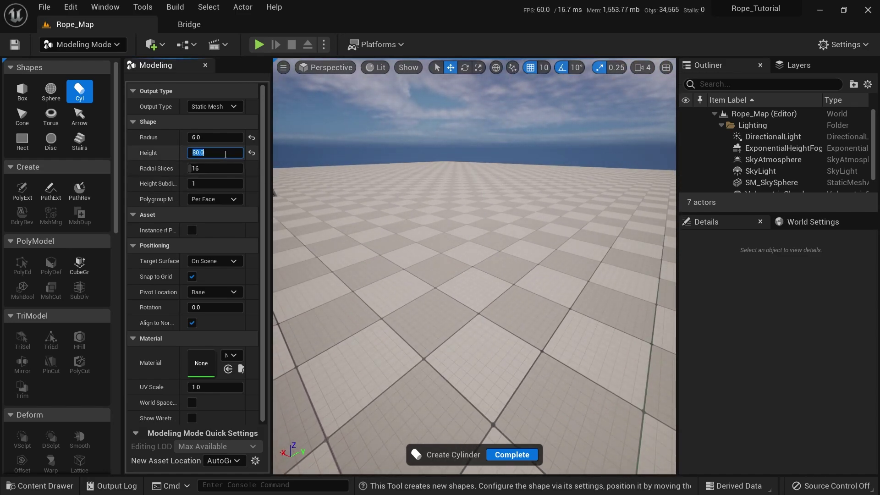
key(w)
mouse_move(485, 334)
right_down()
mouse_move(490, 298)
mouse_move(476, 280)
mouse_move(479, 298)
mouse_move(518, 330)
mouse_move(572, 312)
mouse_move(596, 339)
mouse_move(490, 339)
right_up()
key(w)
key(a)
key(s)
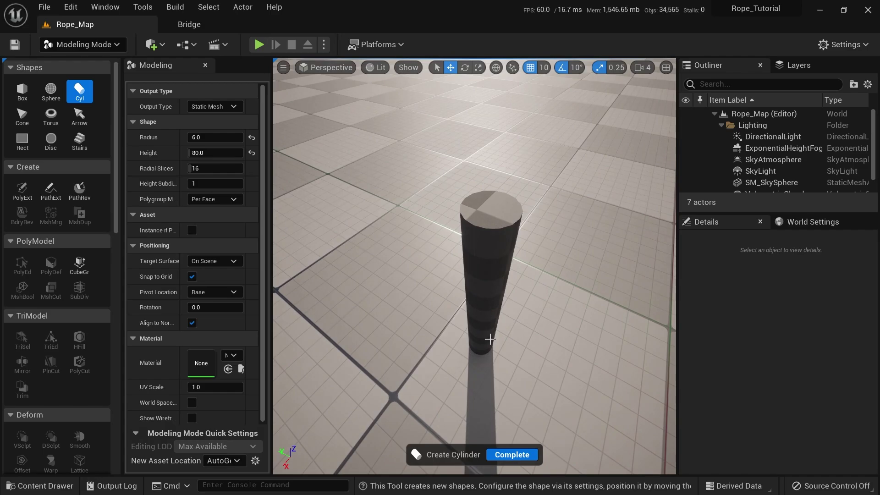
Set the cylinder's height subdivisions to 8, checking the mesh in wireframe before returning to the lit view
key(alt+2)
right_drag(490, 339, 472, 328)
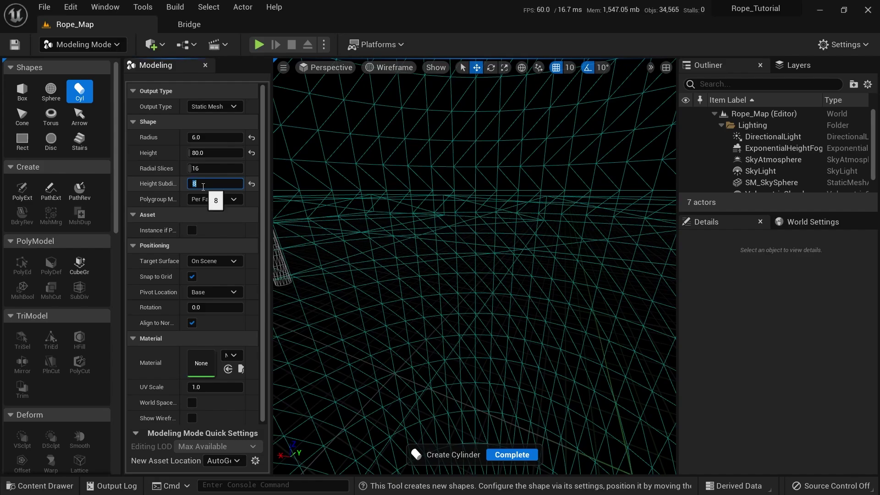
key(w)
right_drag(454, 351, 457, 316)
key(e)
key(w)
key(q)
key(alt+4)
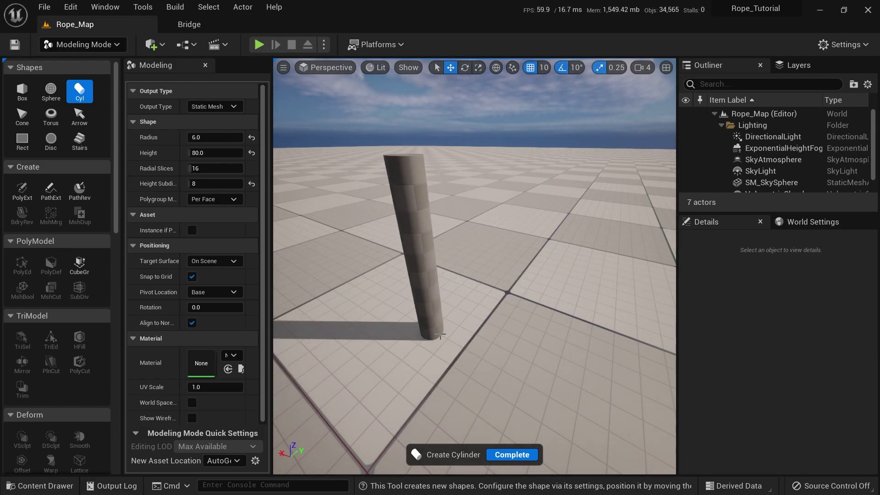
Place the cylinder on the floor and complete the Create Cylinder tool
click(434, 330)
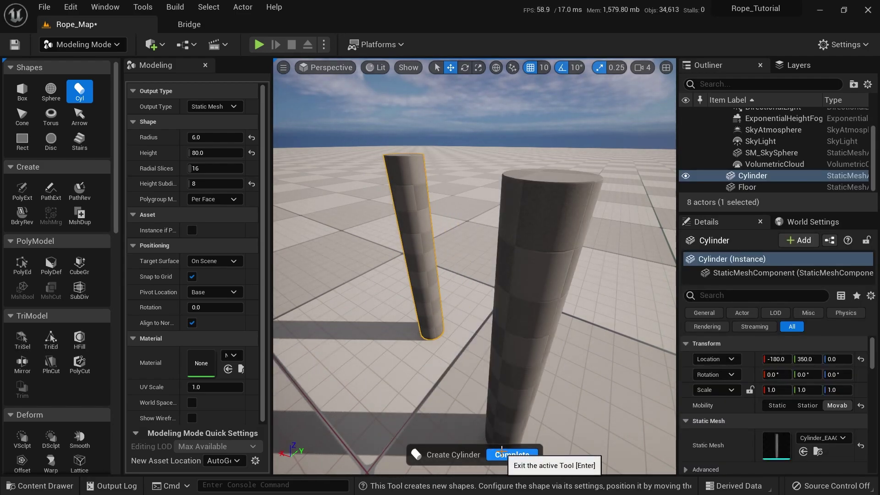
click(502, 451)
right_drag(469, 326, 596, 380)
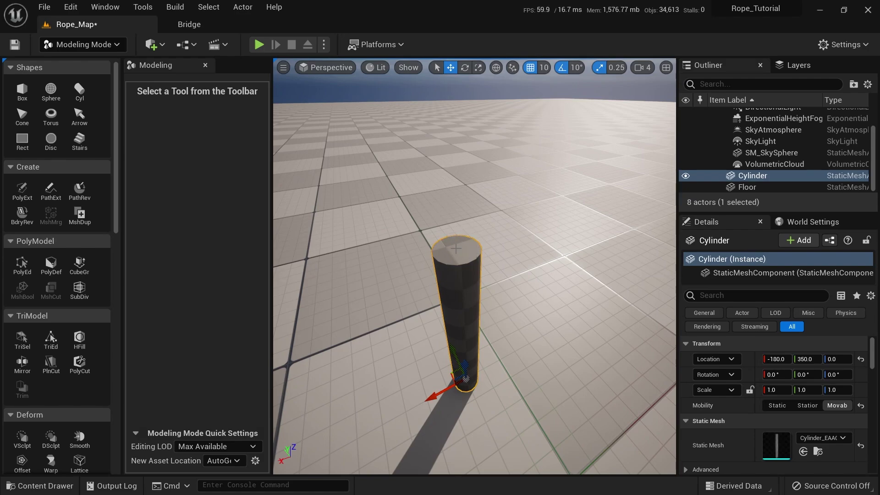
Delete the cylinder's top and bottom cap faces with PolyGroup Edit and accept the edit
scroll(69, 369, down, 3)
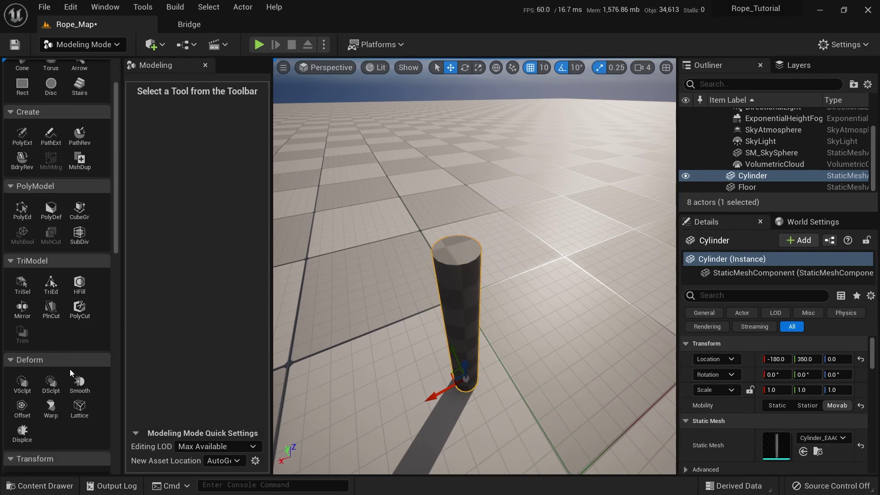
scroll(79, 357, up, 3)
click(22, 263)
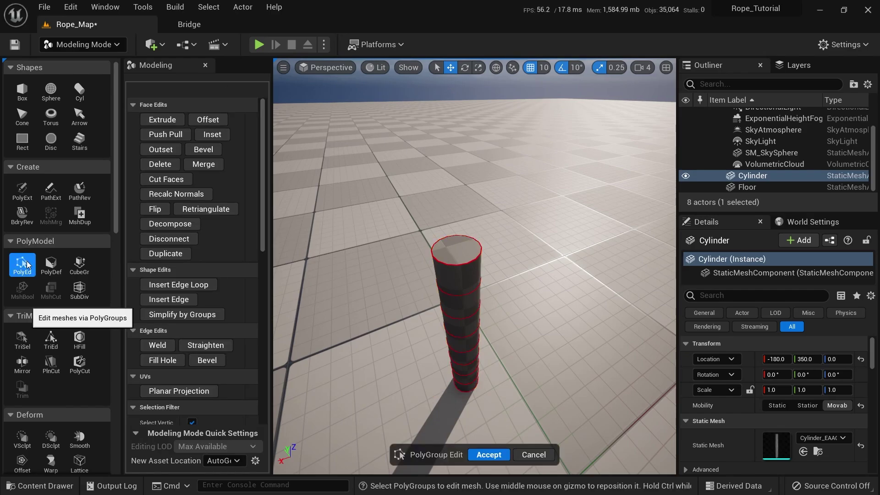
click(454, 248)
key(q)
right_drag(493, 318, 493, 186)
key(w)
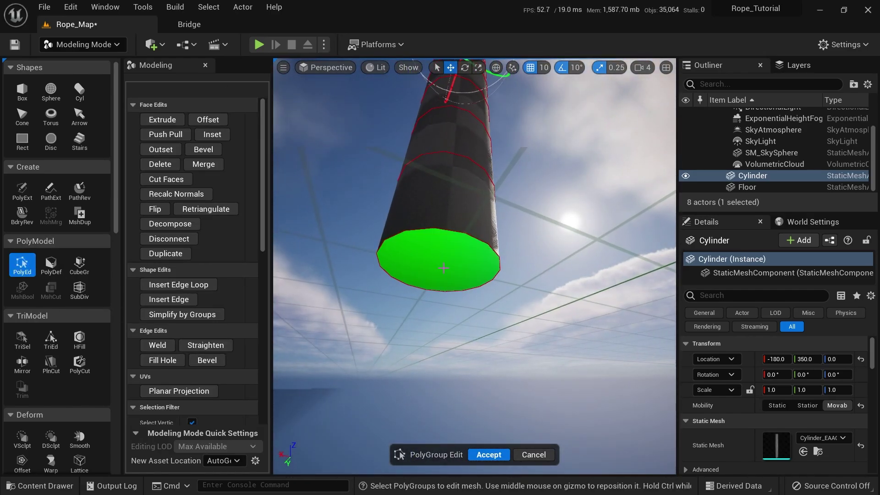
shift+click(447, 260)
right_drag(447, 261, 446, 293)
key(e)
key(s)
key(e)
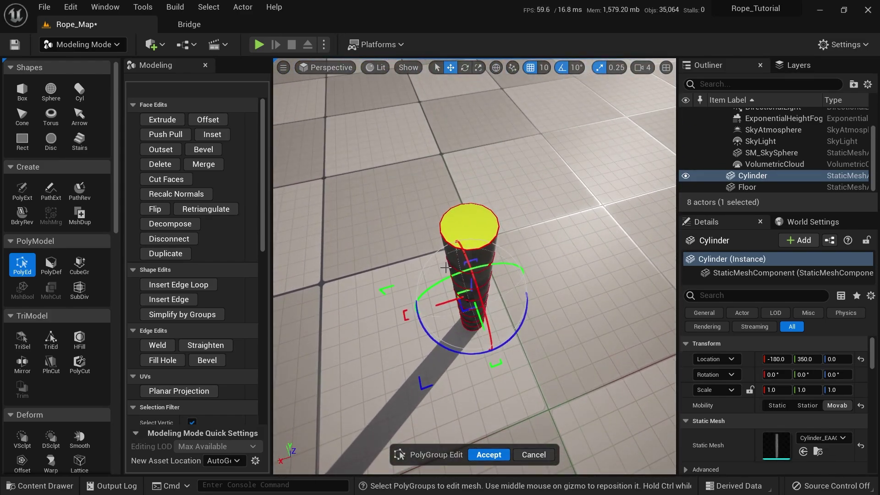
key(Delete)
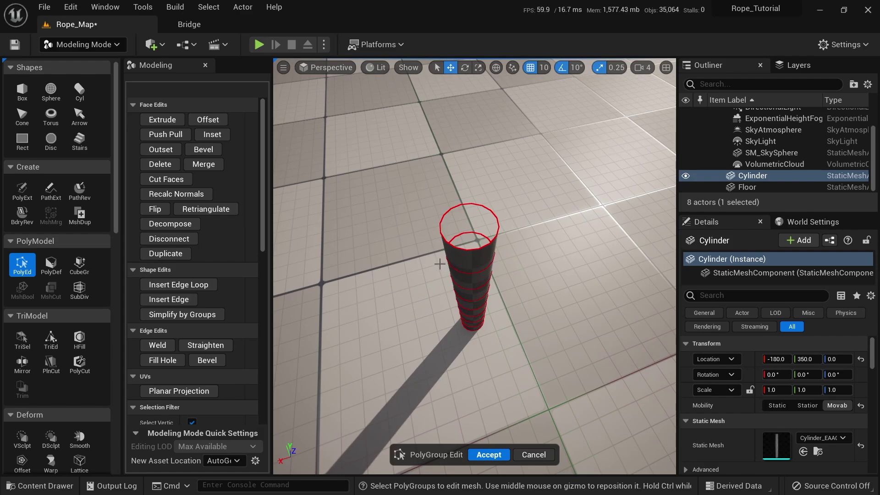
click(488, 455)
Leave Modeling mode and return the level editor to Select mode
right_drag(471, 335, 467, 229)
key(shift+1)
key(s)
mouse_move(467, 370)
right_down()
mouse_move(447, 360)
mouse_move(438, 385)
mouse_move(454, 377)
right_up()
key(q)
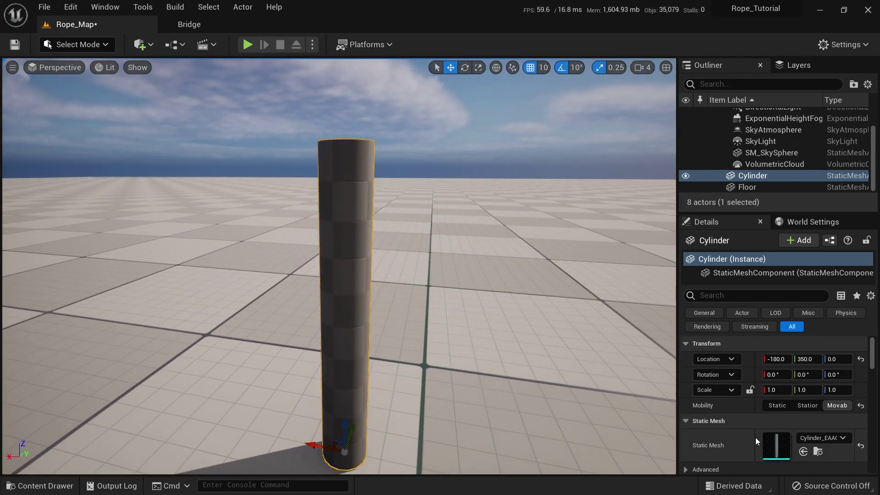
Open the cylinder's static mesh asset for editing and display its complex collision
double_click(783, 438)
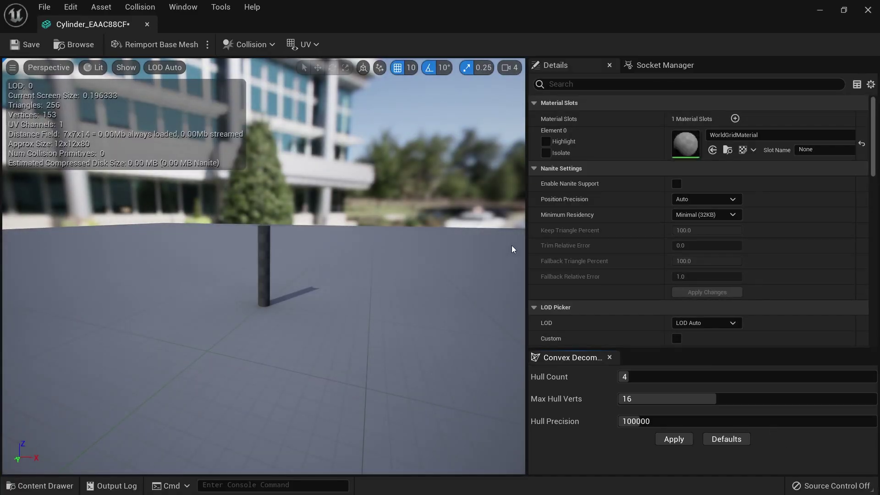
mouse_move(369, 252)
right_down()
mouse_move(364, 236)
mouse_move(368, 248)
right_up()
key(w)
click(133, 69)
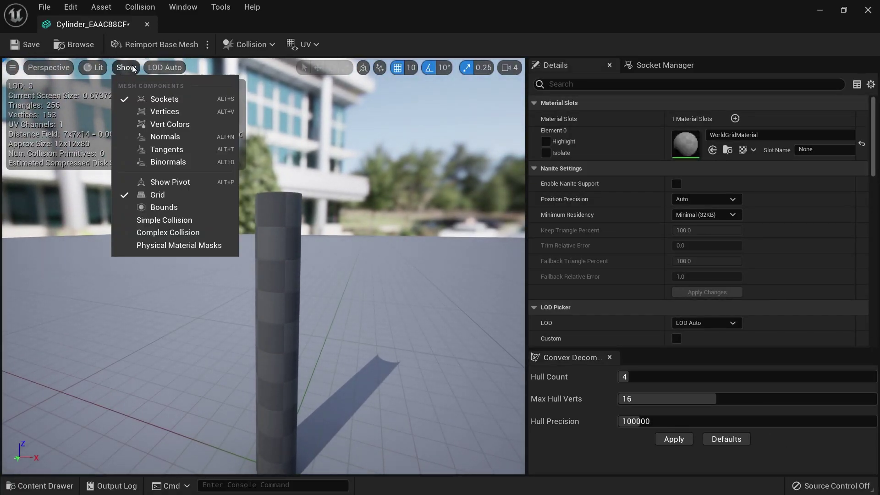
click(169, 232)
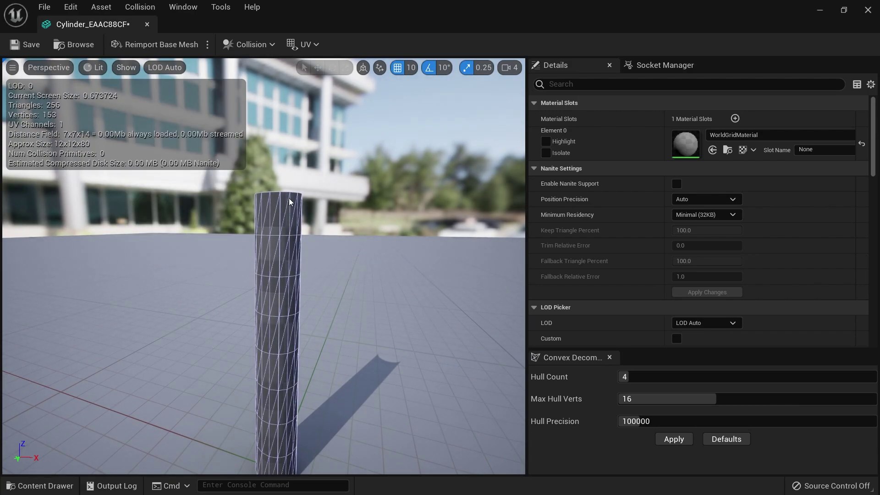
Set the mesh's Collision Complexity to Project Default and save the asset
scroll(280, 275, down, 5)
scroll(279, 284, up, 5)
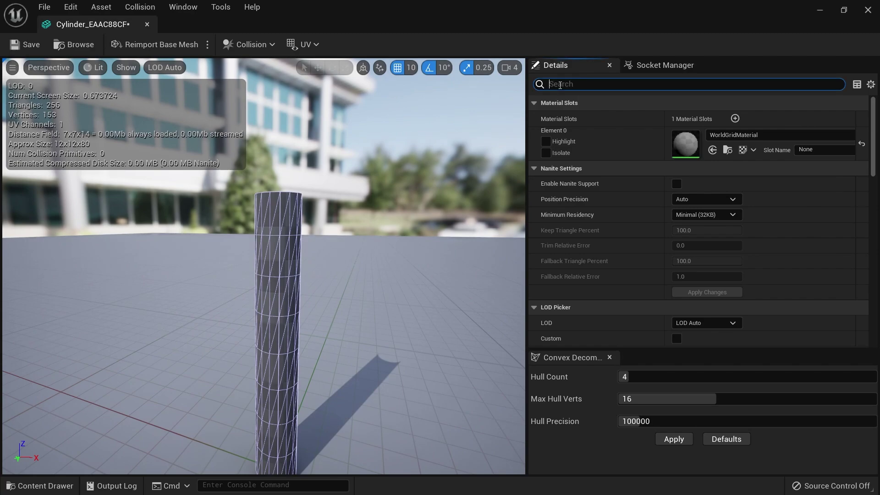
text(comple)
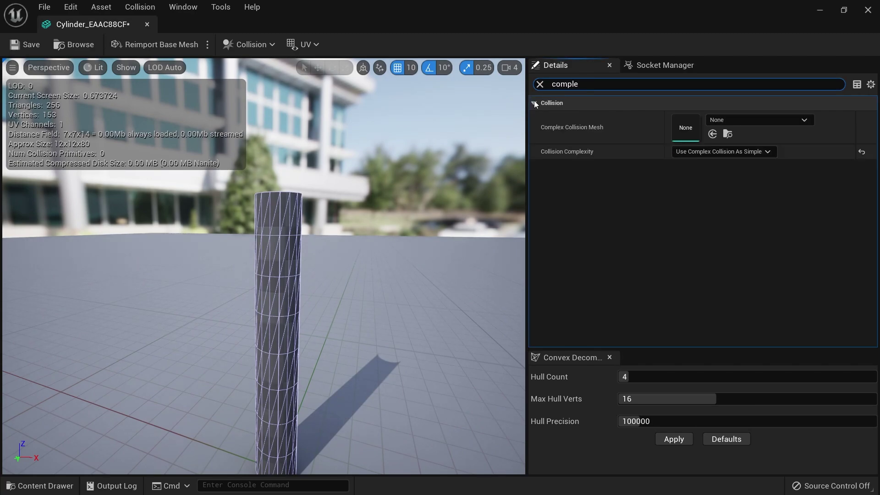
click(691, 152)
click(696, 164)
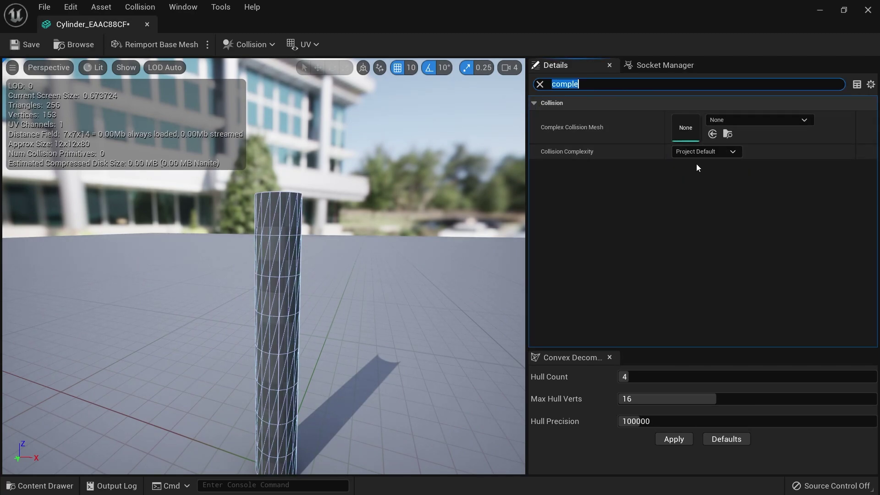
click(29, 46)
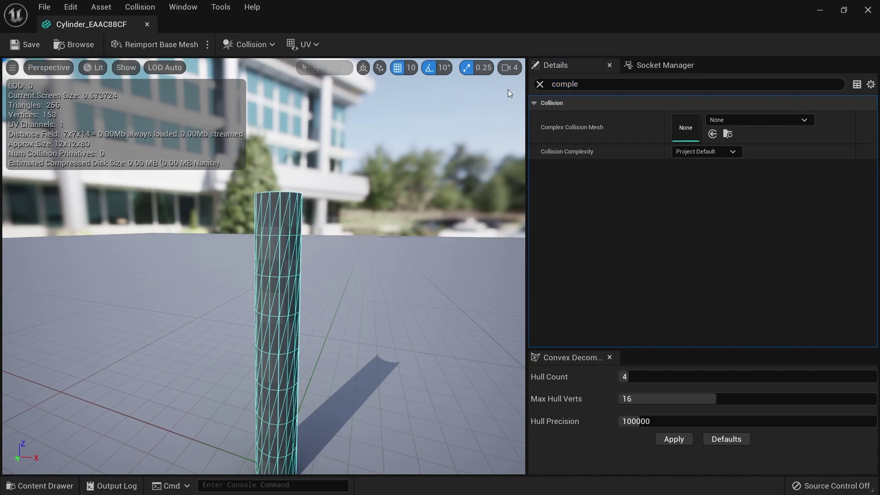
click(540, 85)
Add a 10DOP-X simplified collision to the cylinder mesh, save it and return to the level
click(230, 43)
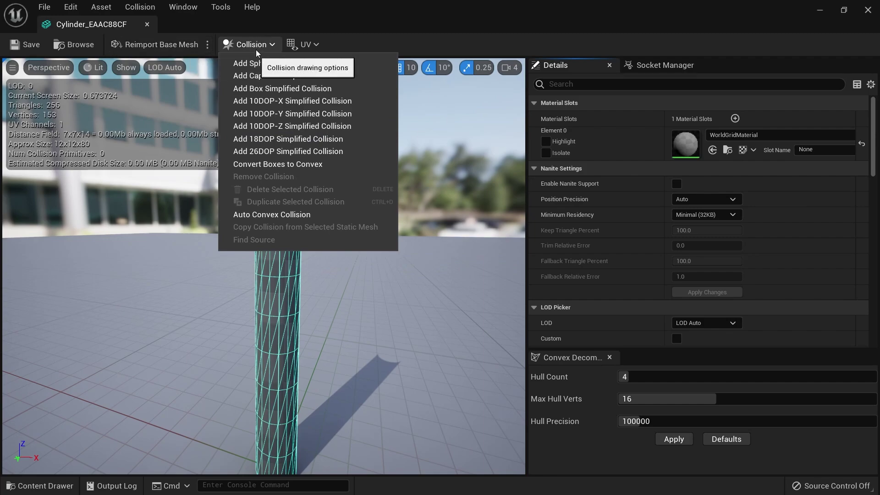
click(276, 101)
key(ctrl+s)
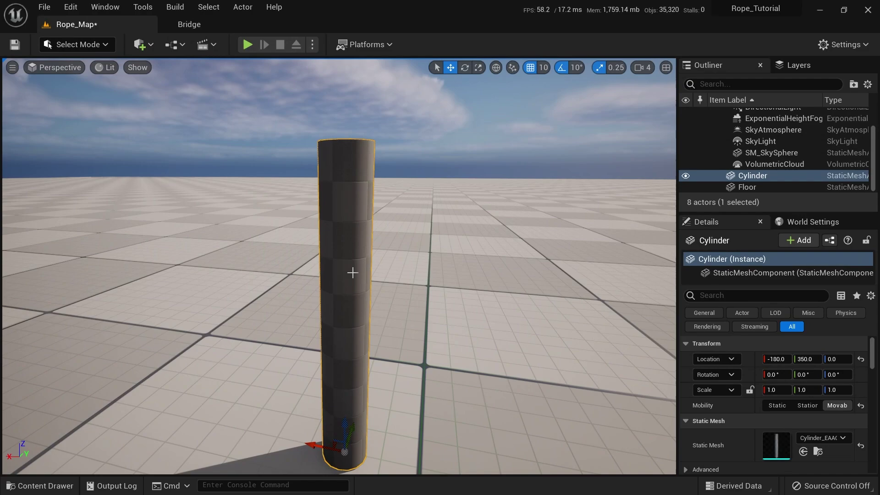
right_drag(352, 271, 354, 268)
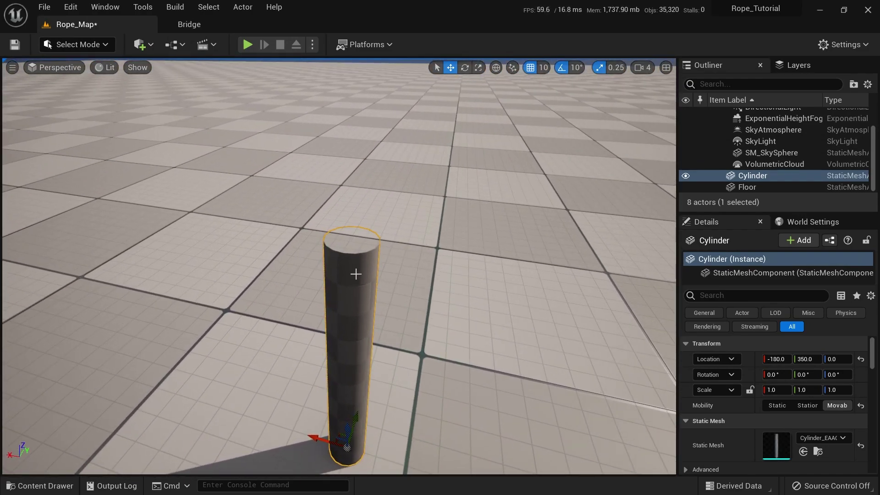
Search Bridge for "Rope" and narrow the results to the Surfaces category
click(204, 29)
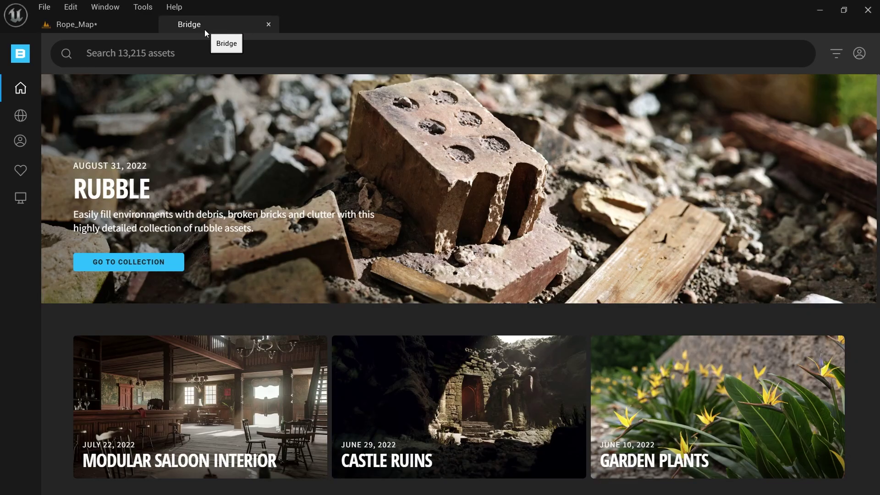
click(152, 59)
key(Return)
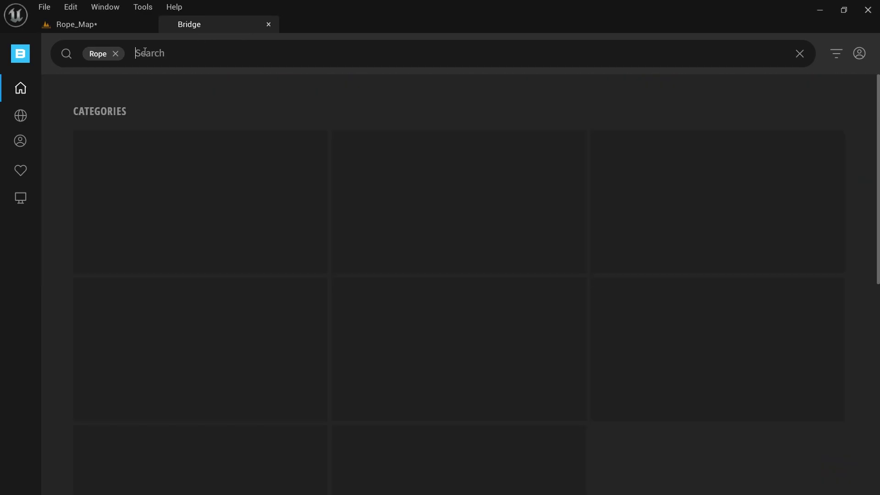
click(474, 199)
scroll(475, 200, down, 1)
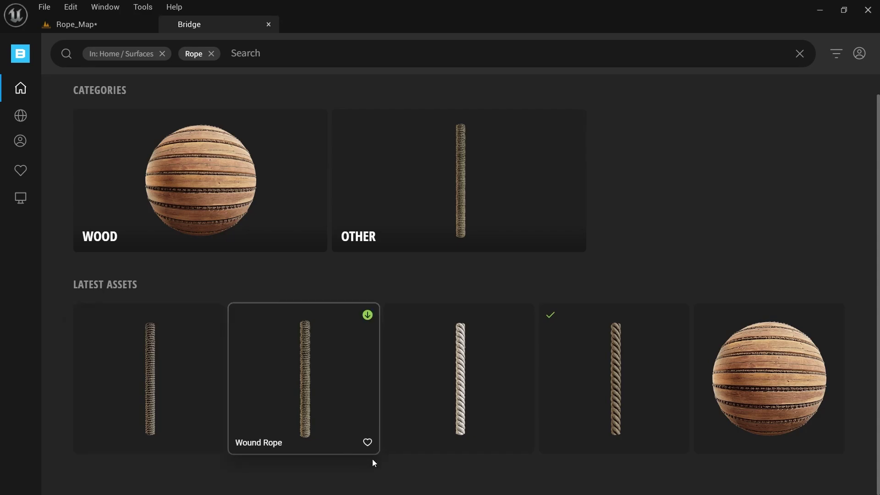
Open the details of the Three Strand Manila Rope surface and review its download quality options
click(607, 372)
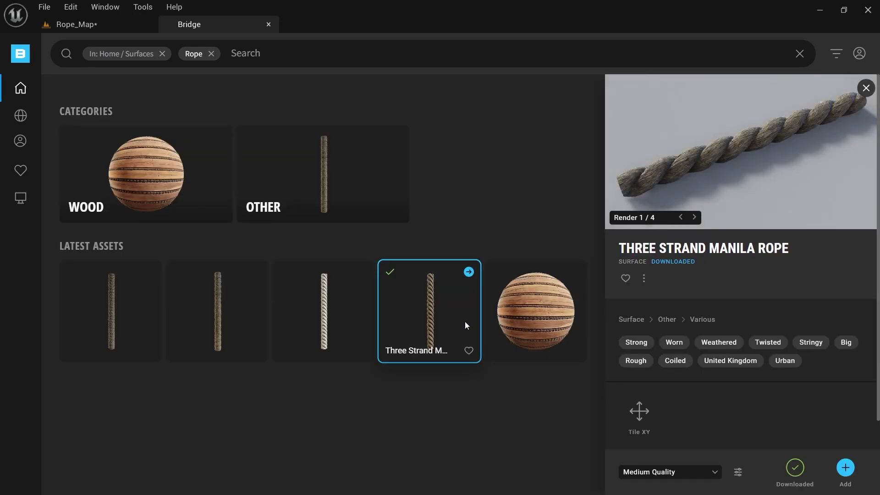
click(689, 472)
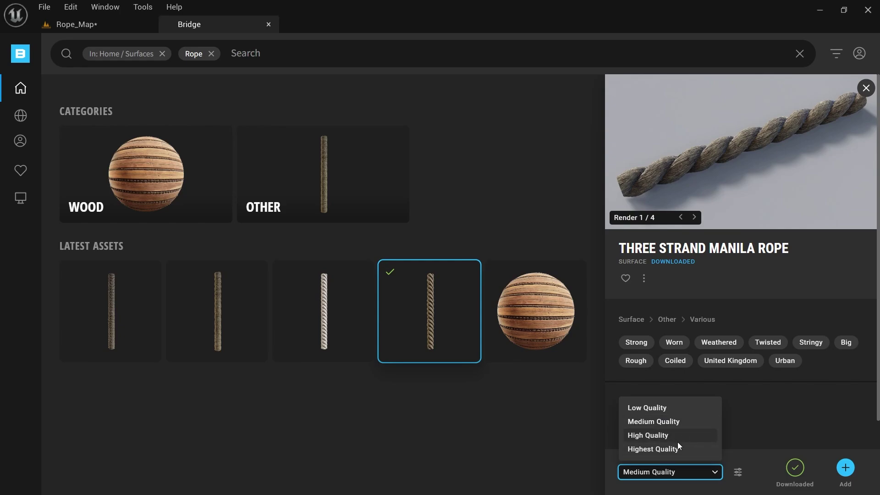
click(784, 409)
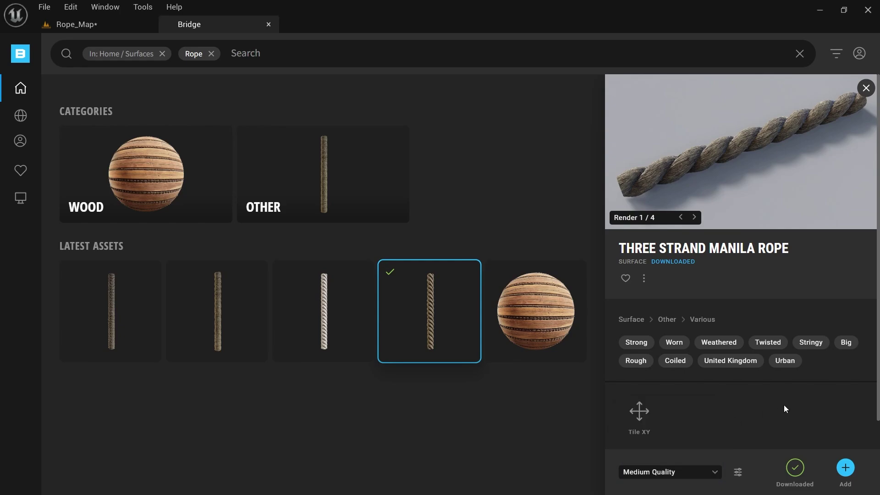
Add the Three Strand Manila Rope surface to the project and apply its material instance to the cylinder in the level
click(846, 468)
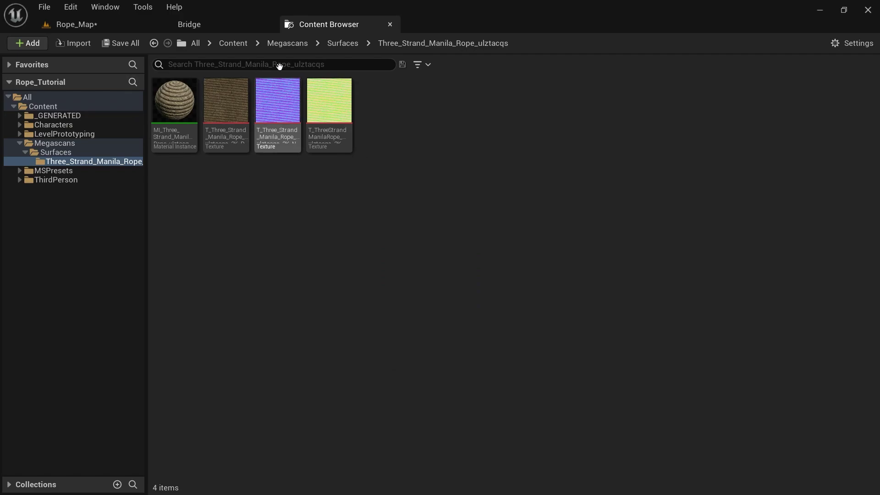
drag(174, 101, 349, 290)
Inspect the cylinder's mesh topology up close in unlit and wireframe views, and return to lit view
key(q)
right_drag(353, 292, 316, 247)
key(d)
key(w)
key(d)
key(s)
key(w)
key(a)
key(e)
key(w)
key(q)
key(alt+3)
key(alt+2)
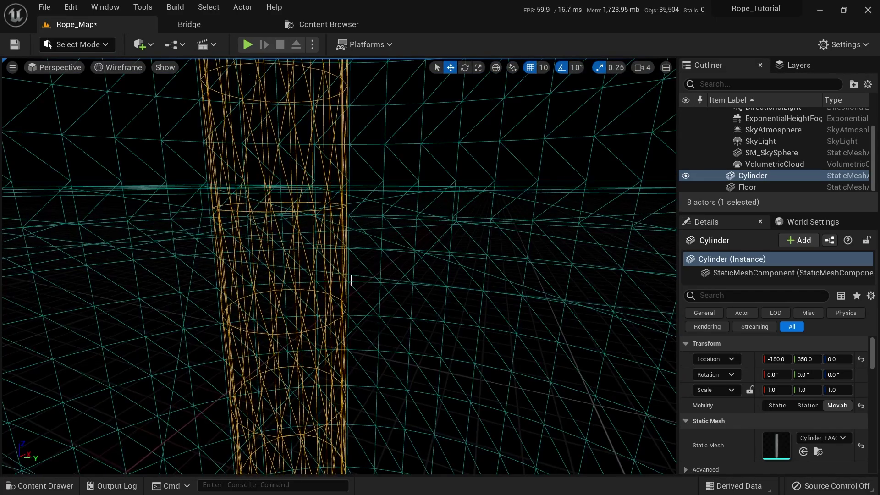
key(s)
mouse_move(349, 279)
right_down()
mouse_move(321, 279)
mouse_move(350, 275)
right_up()
key(alt+4)
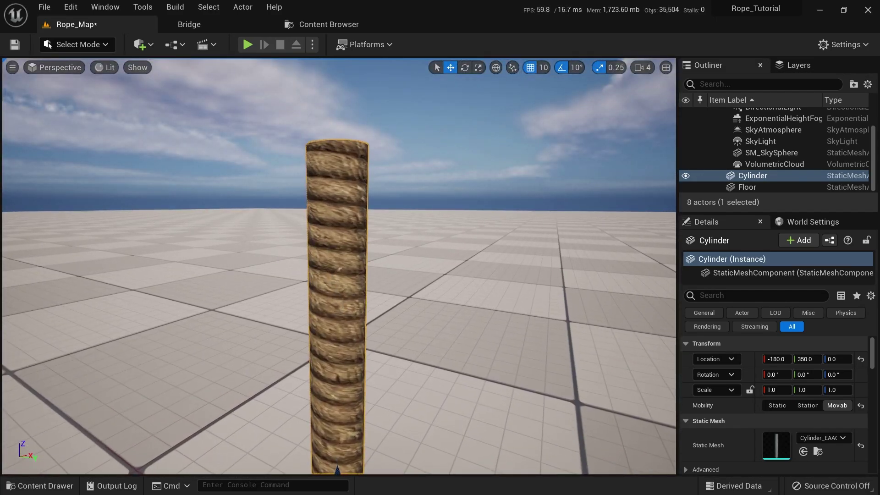
Examine the rope material along the whole cylinder in lit view, both close up and from a distance
key(q)
right_drag(348, 240, 348, 240)
key(e)
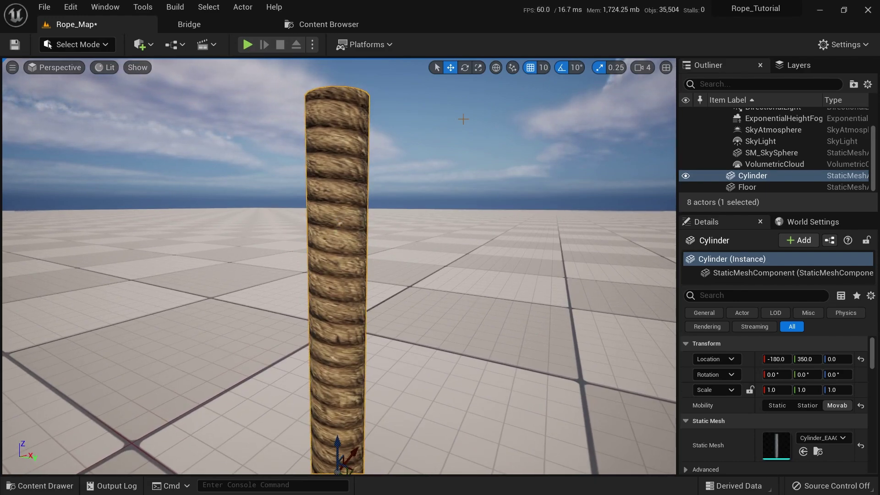
key(s)
mouse_move(377, 224)
right_down()
mouse_move(376, 262)
mouse_move(377, 222)
right_up()
key(e)
key(s)
key(w)
key(q)
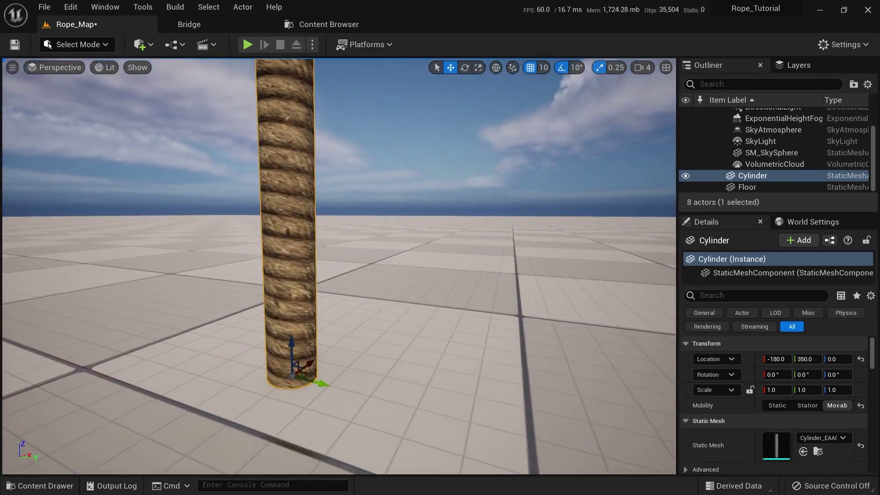
scroll(372, 224, down, 5)
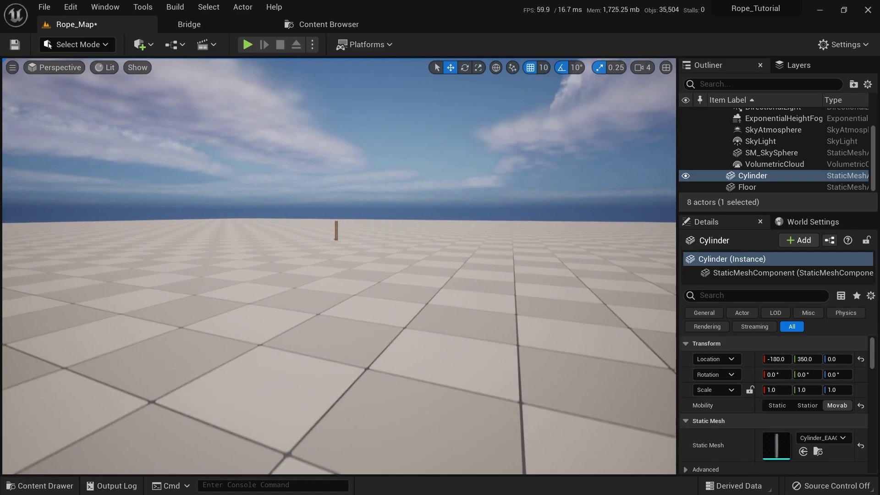
mouse_move(372, 224)
right_down()
mouse_move(367, 202)
mouse_move(385, 202)
mouse_move(388, 192)
mouse_move(378, 220)
right_up()
key(w)
key(e)
right_drag(384, 296, 394, 346)
scroll(383, 295, up, 5)
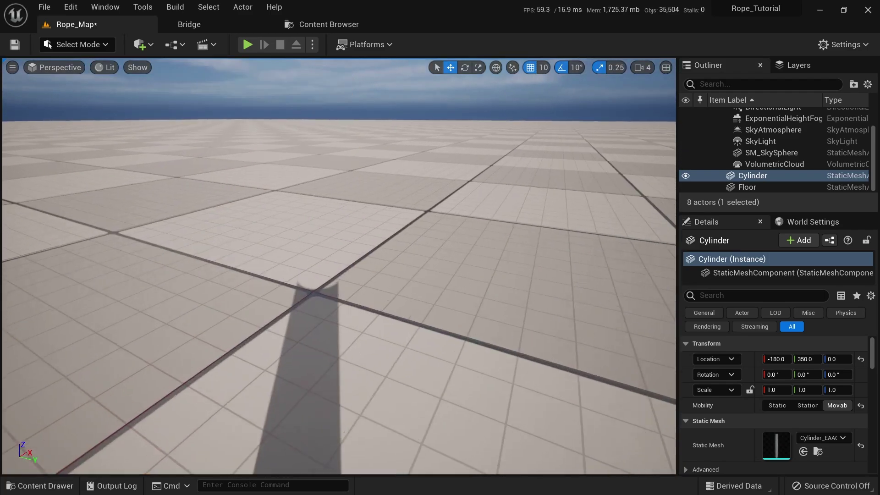
scroll(216, 178, down, 6)
scroll(217, 177, up, 3)
right_drag(217, 177, 211, 173)
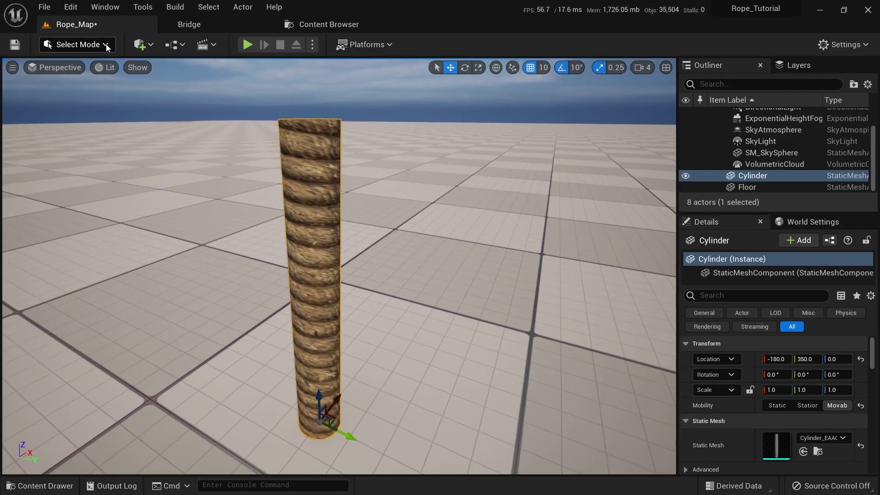
Switch the editor to Modeling mode and start the Displace tool on the cylinder
click(105, 45)
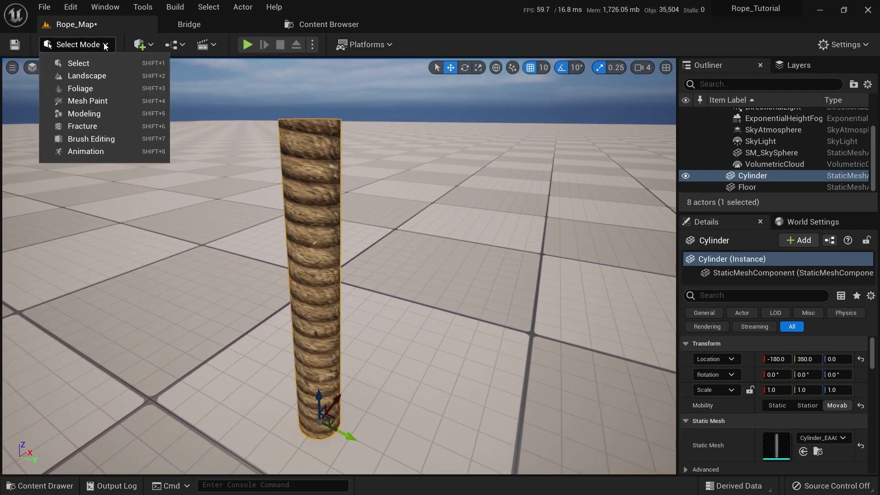
click(87, 113)
key(w)
right_drag(406, 245, 401, 289)
key(s)
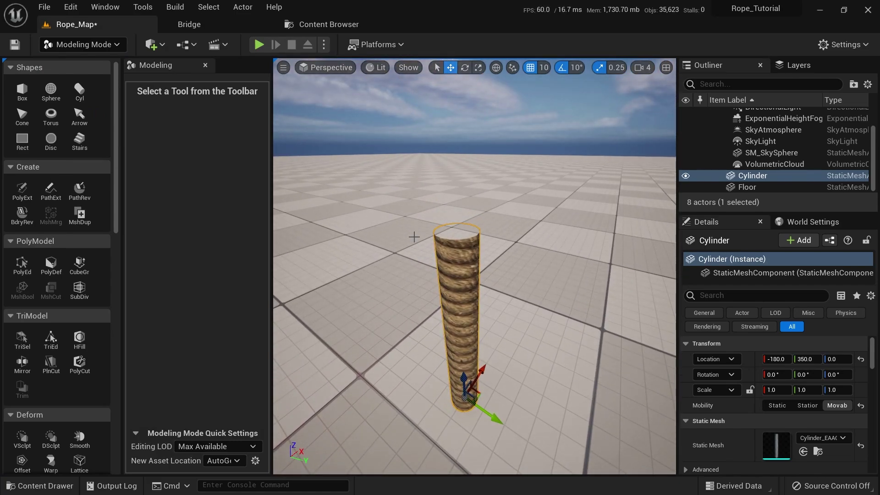
scroll(35, 211, down, 6)
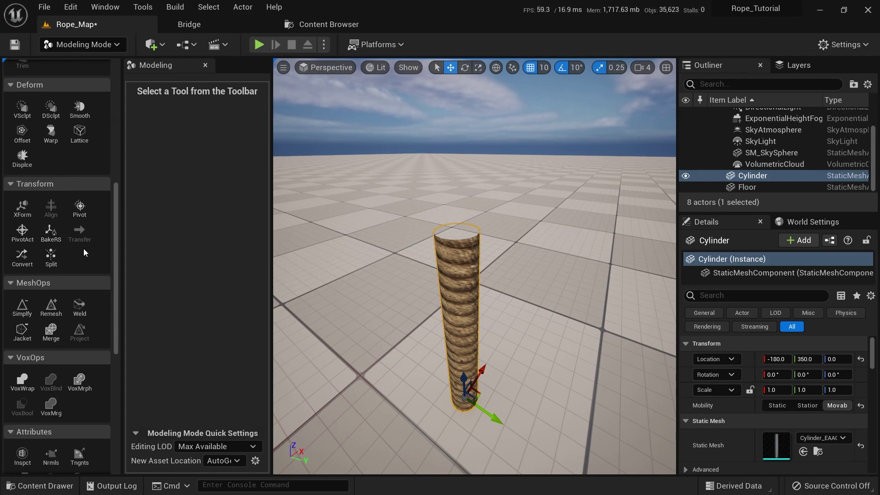
scroll(87, 260, up, 2)
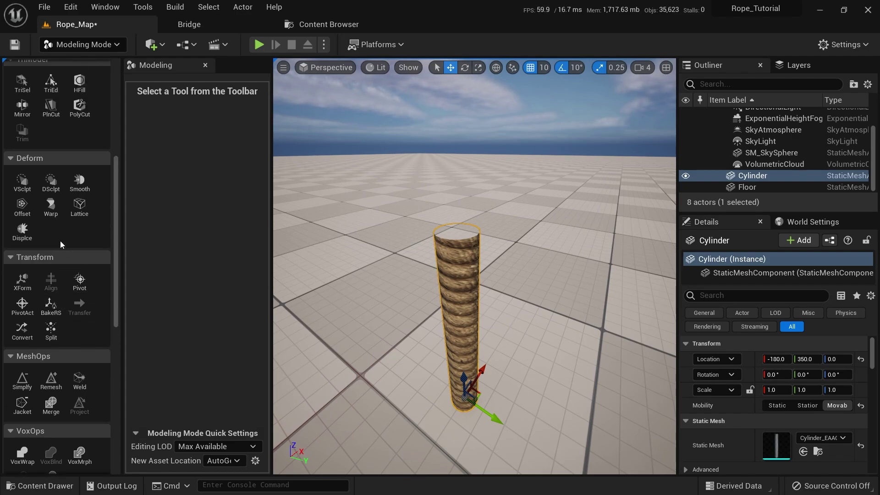
click(33, 238)
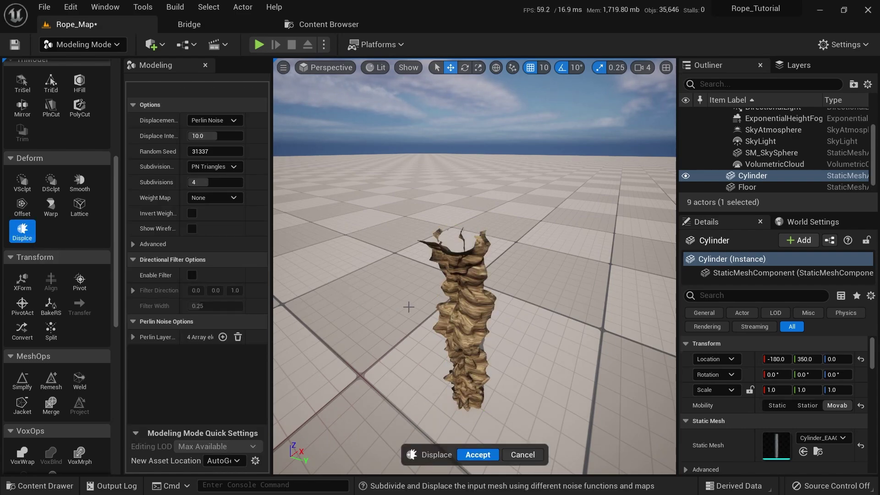
Set the displacement type to Texture2D Map and assign the rope's ORDp texture as the displacement map
key(w)
mouse_move(409, 307)
right_down()
mouse_move(385, 287)
mouse_move(415, 275)
mouse_move(409, 318)
right_up()
key(s)
key(w)
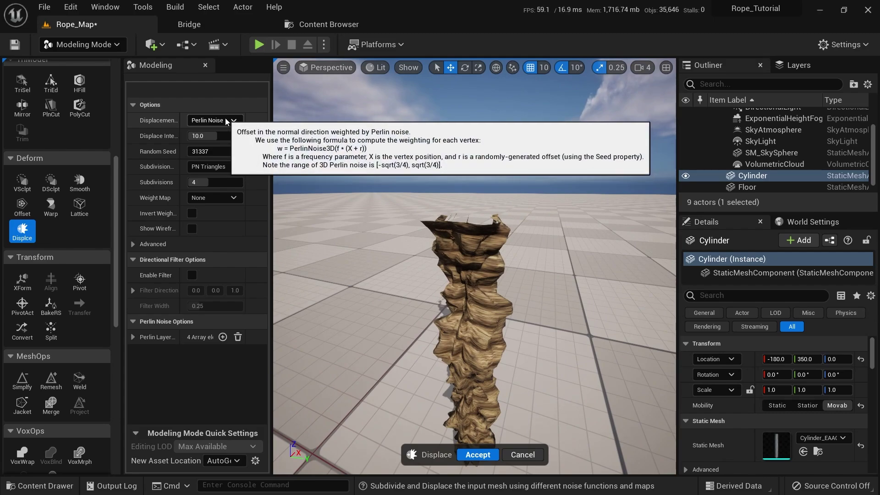
click(227, 120)
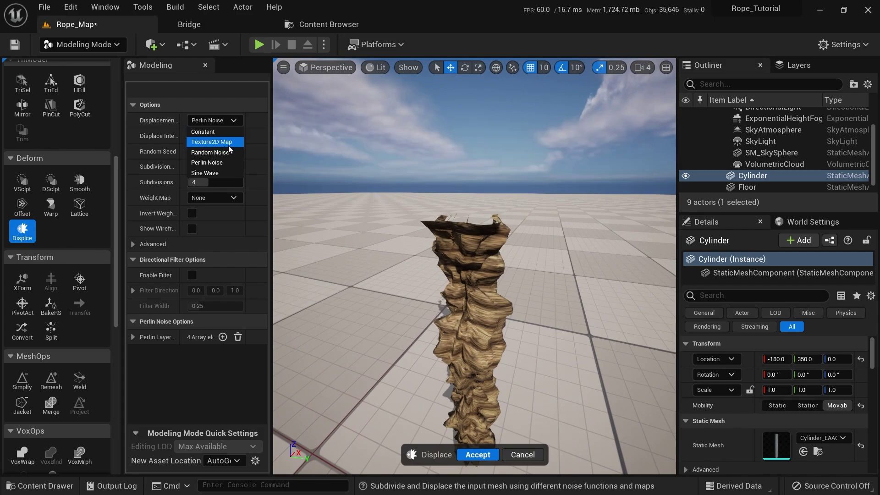
click(229, 146)
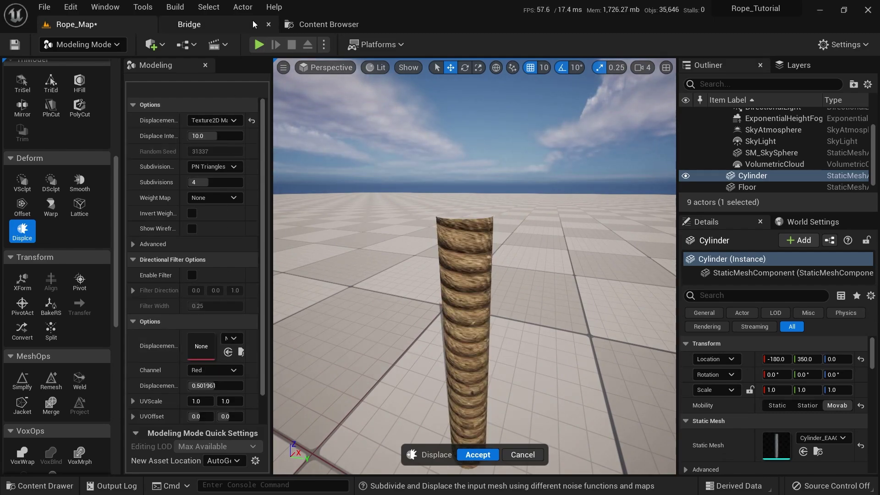
click(321, 24)
click(316, 98)
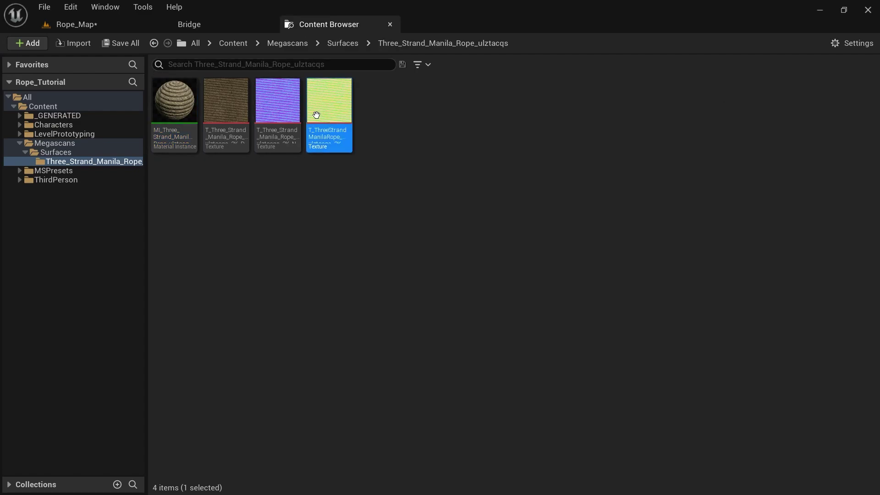
click(100, 19)
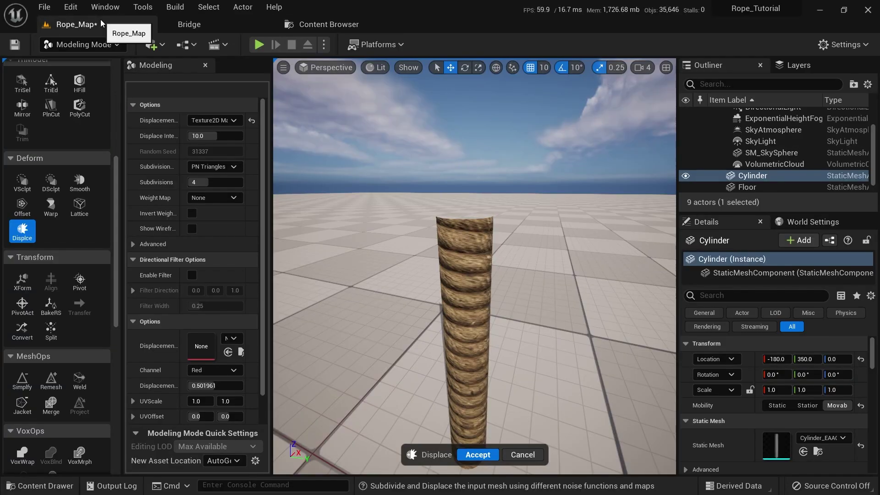
click(228, 352)
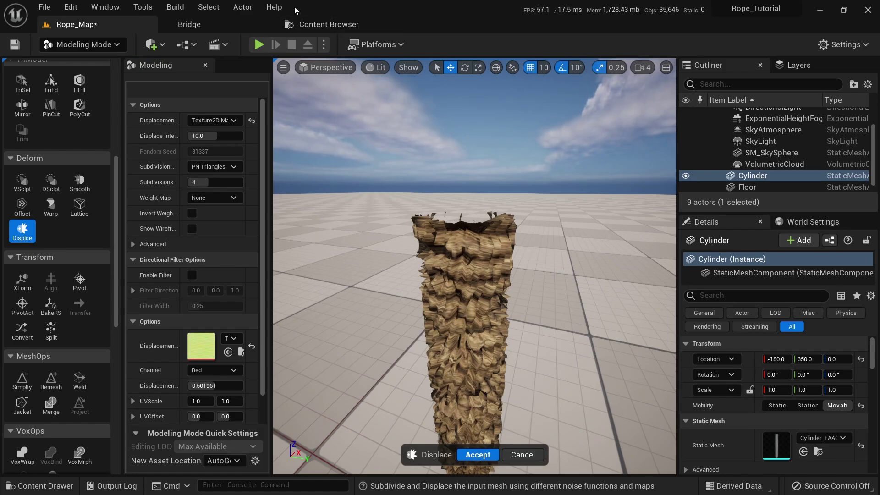
Open the rope's ORDp texture and isolate its blue channel to inspect the displacement data
click(321, 24)
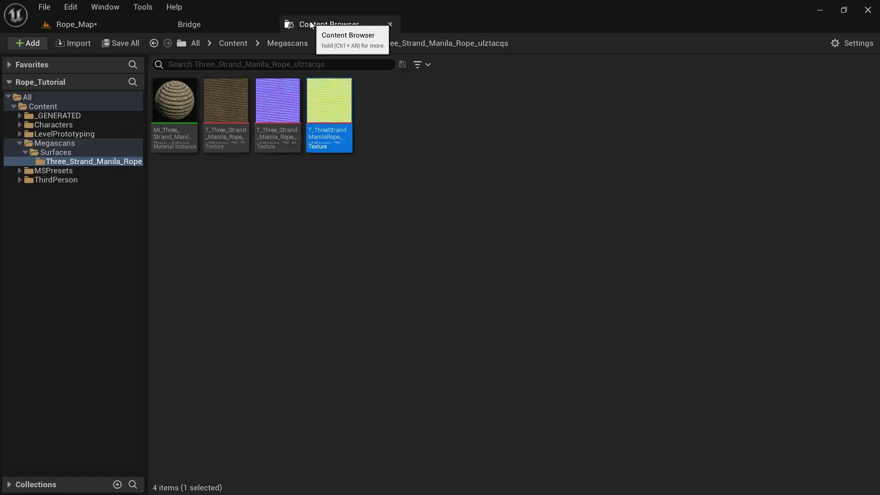
double_click(330, 108)
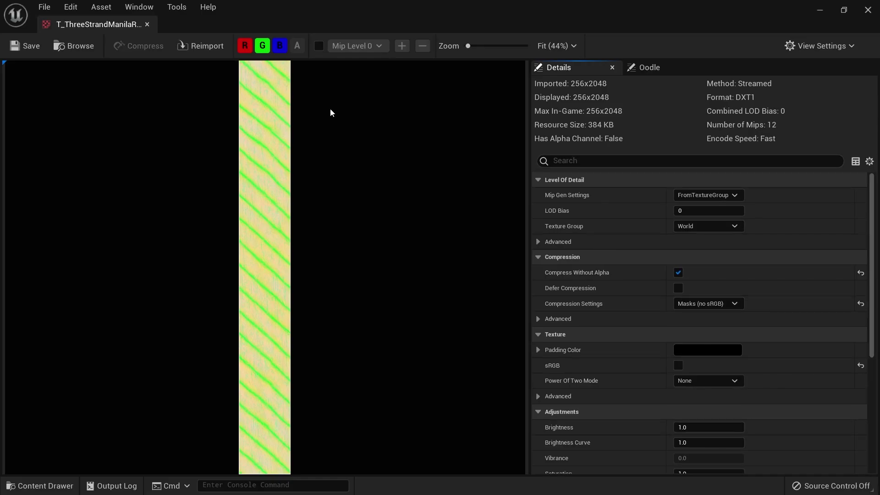
click(262, 44)
click(251, 44)
scroll(271, 153, up, 4)
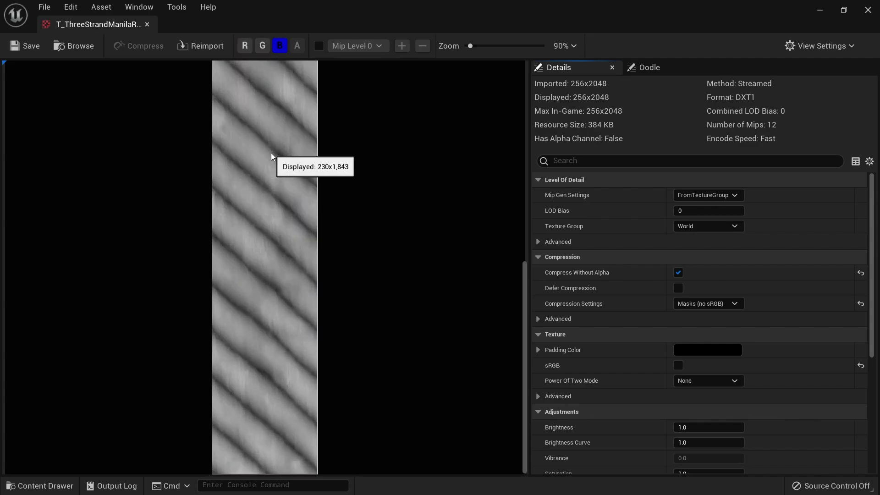
scroll(273, 154, down, 3)
scroll(273, 150, down, 2)
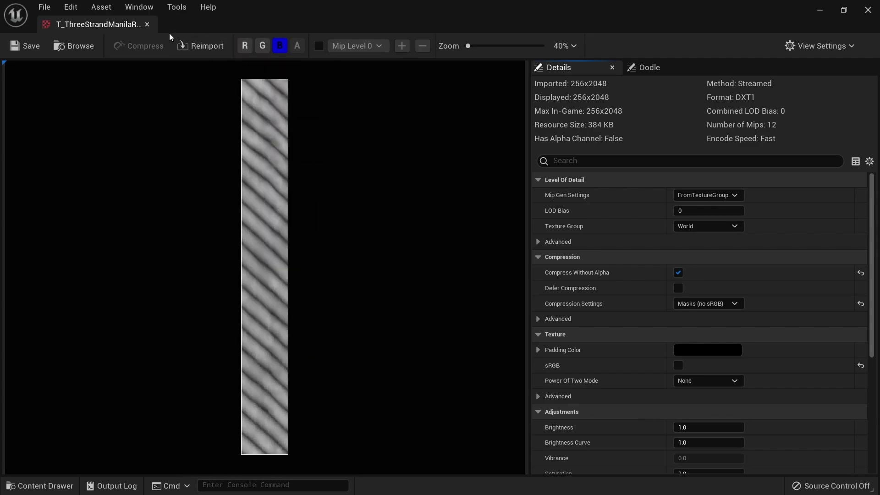
click(147, 24)
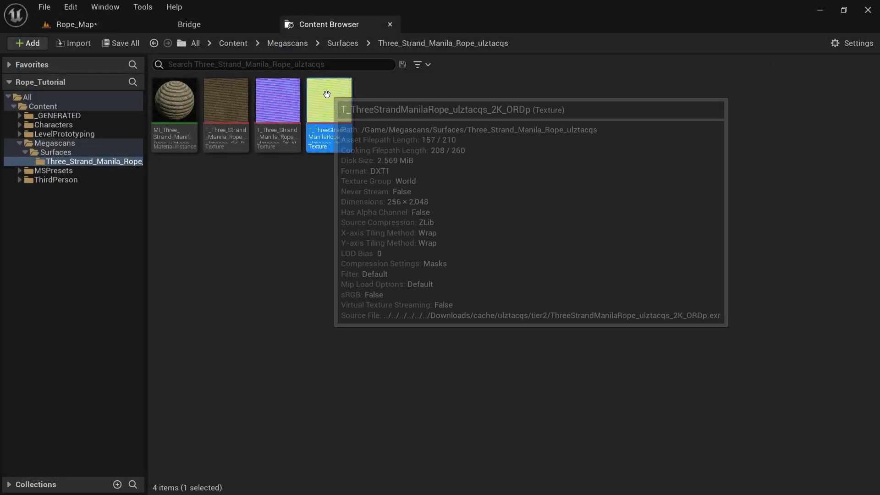
Back in the level, set the displacement map's Channel to Blue
click(149, 27)
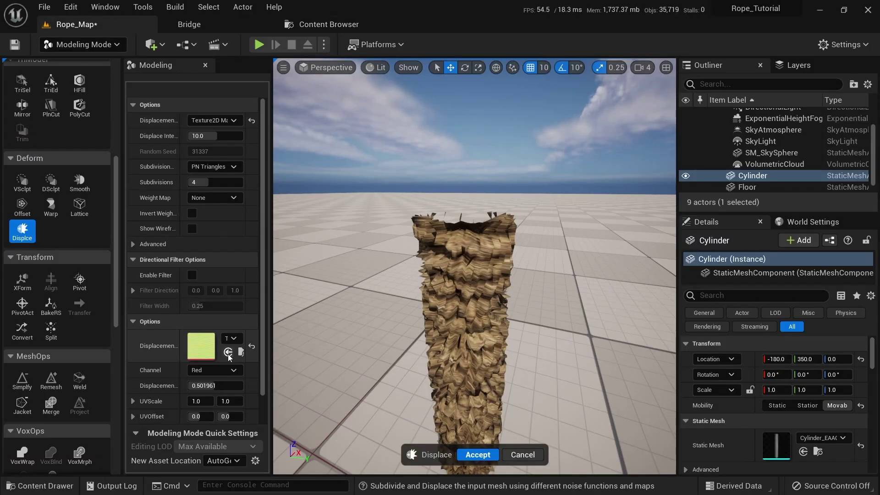
click(217, 370)
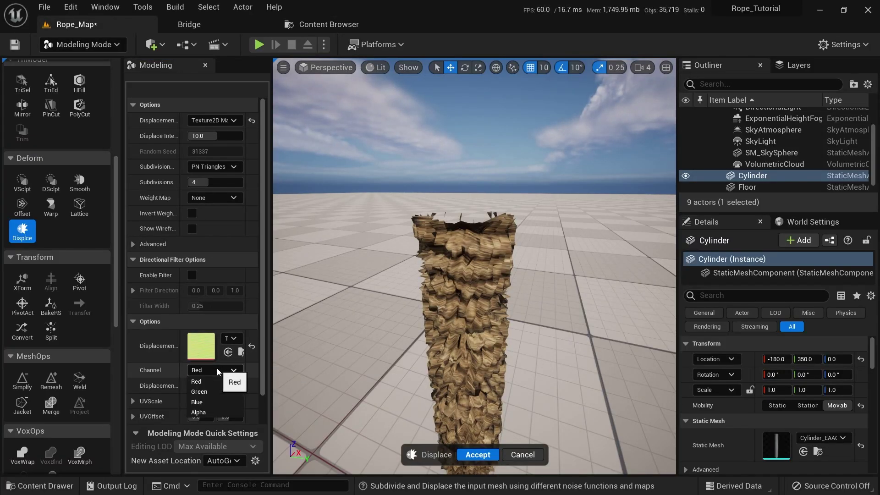
click(200, 402)
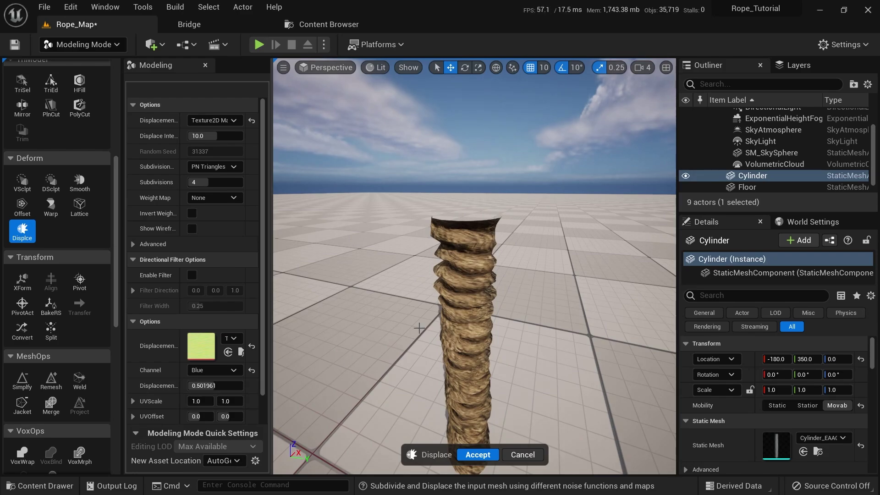
Set the Displace Intensity to 2.0 and check the displaced rope from several angles
right_drag(419, 328, 419, 291)
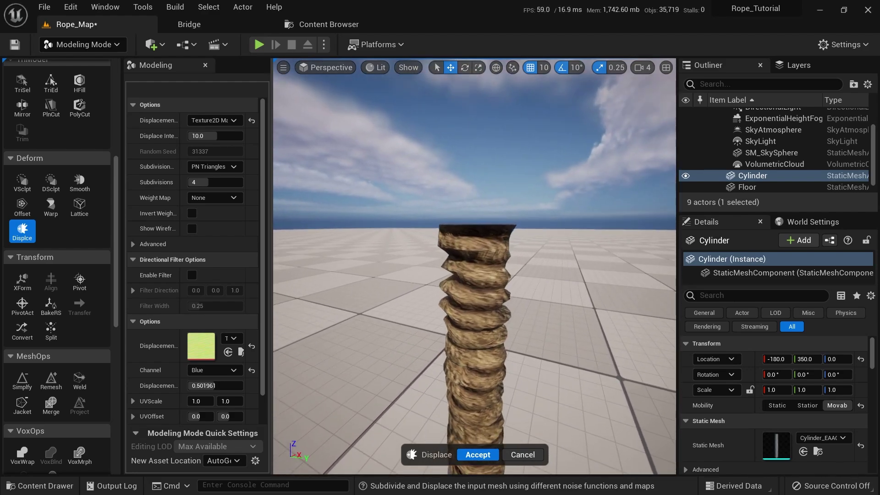
click(233, 133)
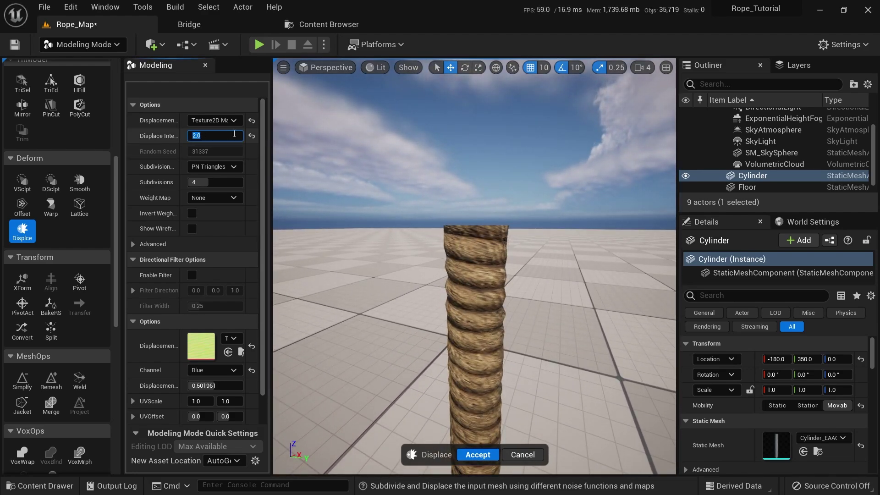
right_drag(367, 206, 380, 197)
right_drag(526, 308, 525, 277)
right_drag(500, 323, 499, 327)
key(s)
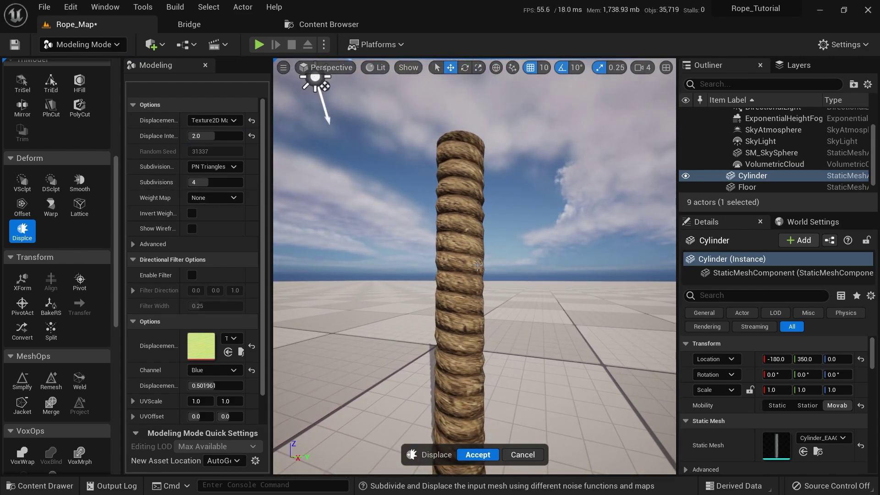
Set the displacement Subdivisions to 3 and check the mesh density in unlit and wireframe views
click(228, 183)
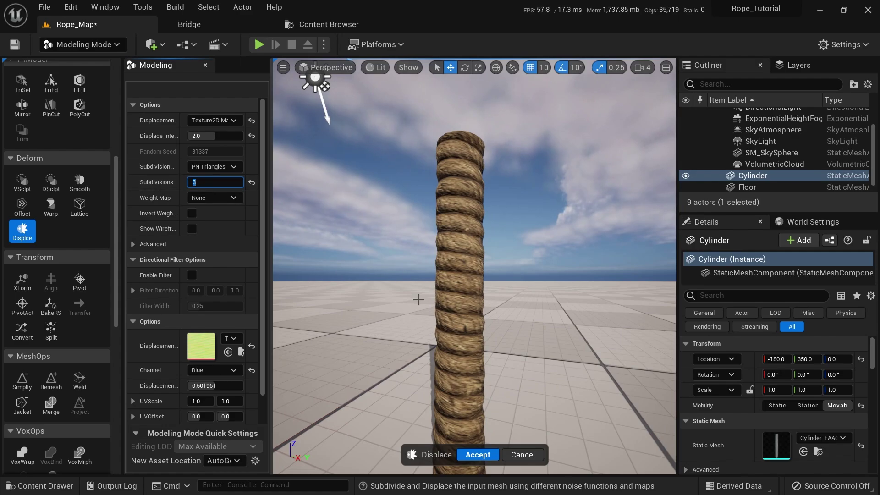
key(s)
right_drag(419, 298, 419, 298)
key(w)
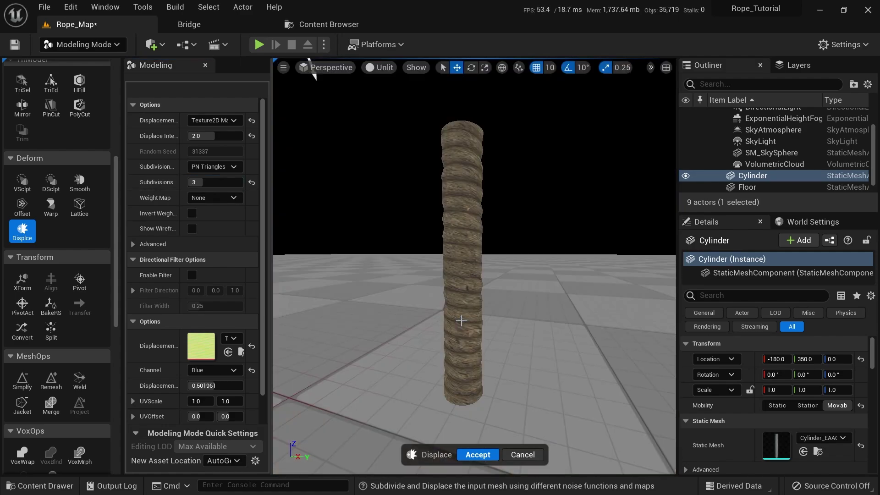
key(alt+2)
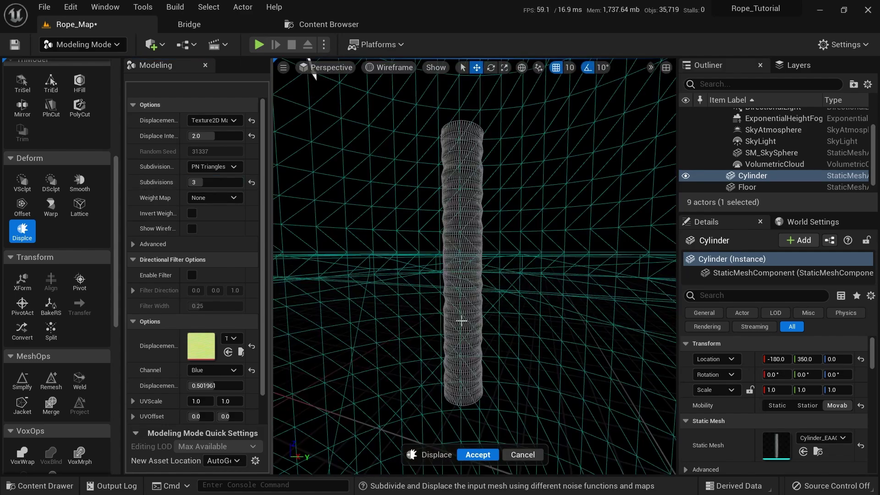
scroll(461, 321, up, 3)
Set the displacement Subdivisions to 1 and check the rope mesh in lit view
click(223, 185)
text(1)
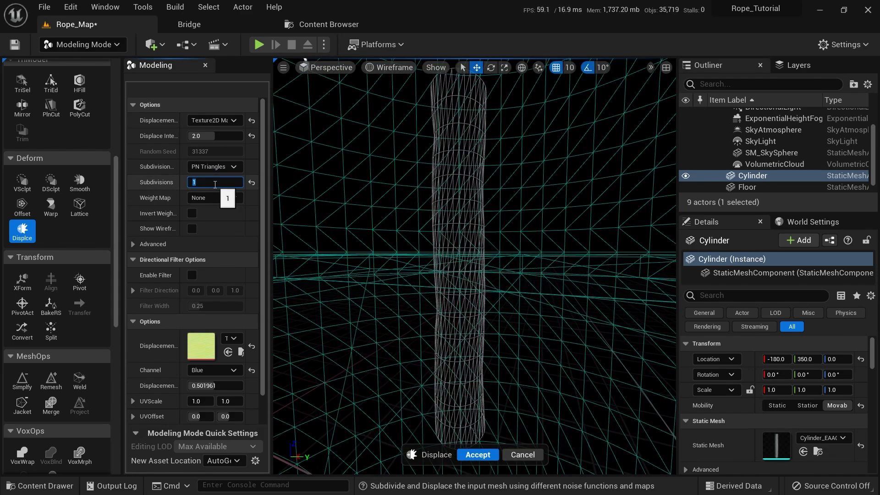
key(Return)
right_drag(442, 226, 435, 238)
key(alt+4)
key(s)
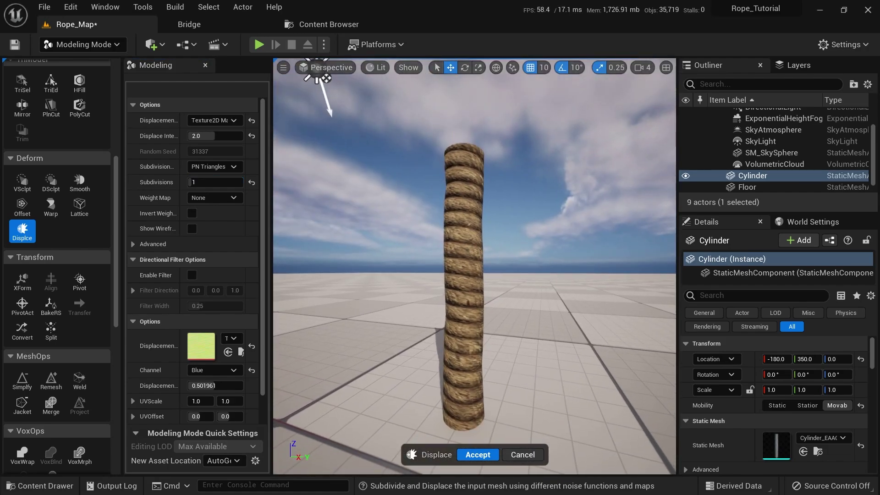
Try a displacement Subdivisions value of 2 on the rope mesh
click(208, 184)
text(2)
key(Return)
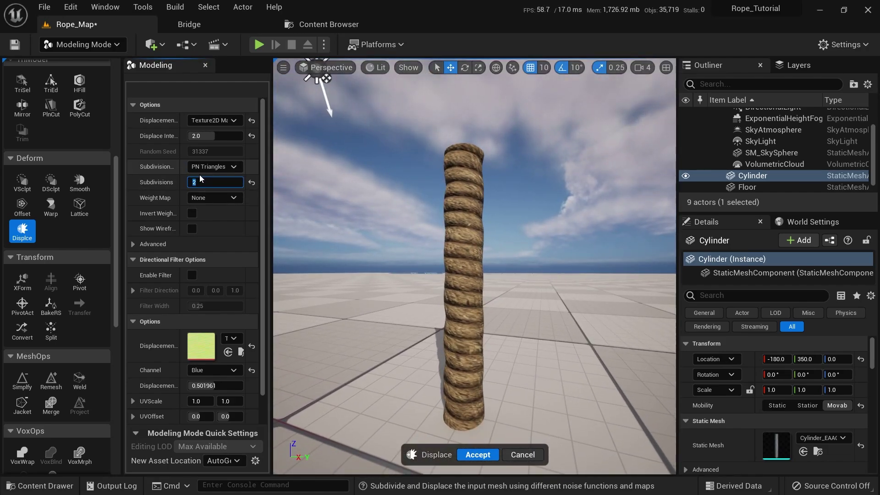
Set the displacement Subdivisions to 3 and accept the displacement on the rope cylinder
text(3)
key(Return)
key(w)
right_drag(426, 229, 426, 229)
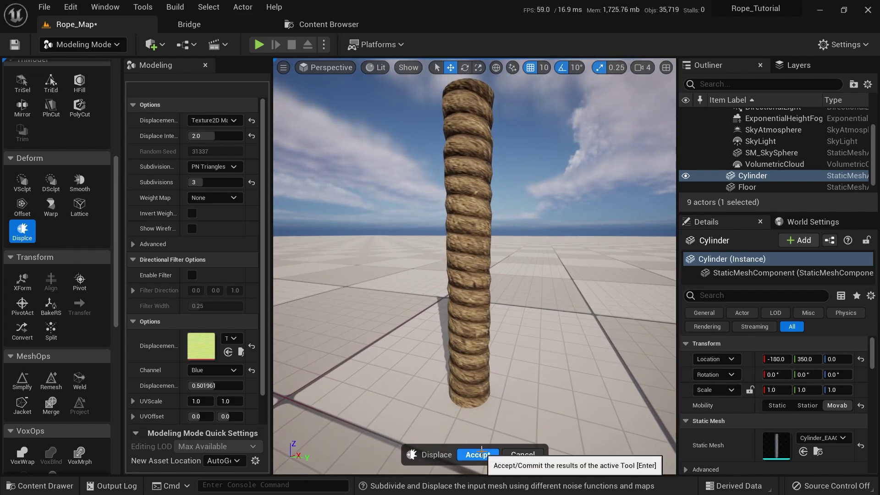
click(477, 454)
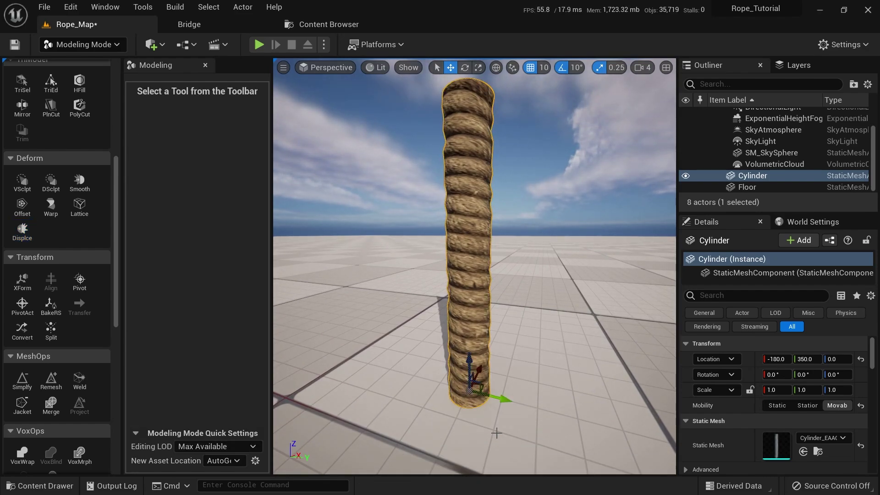
right_drag(641, 401, 640, 401)
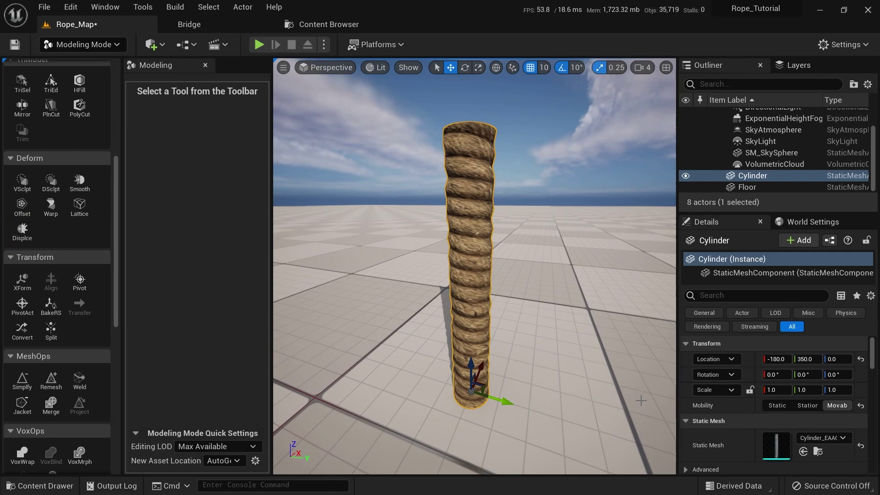
Locate the cylinder's generated static mesh asset, rename it SM_Rope and save all modified content
click(818, 451)
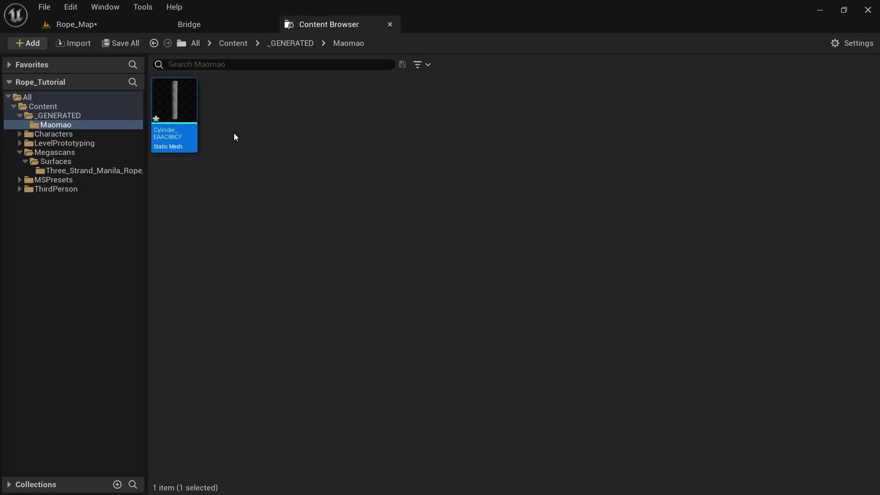
mouse_move(180, 92)
key(F2)
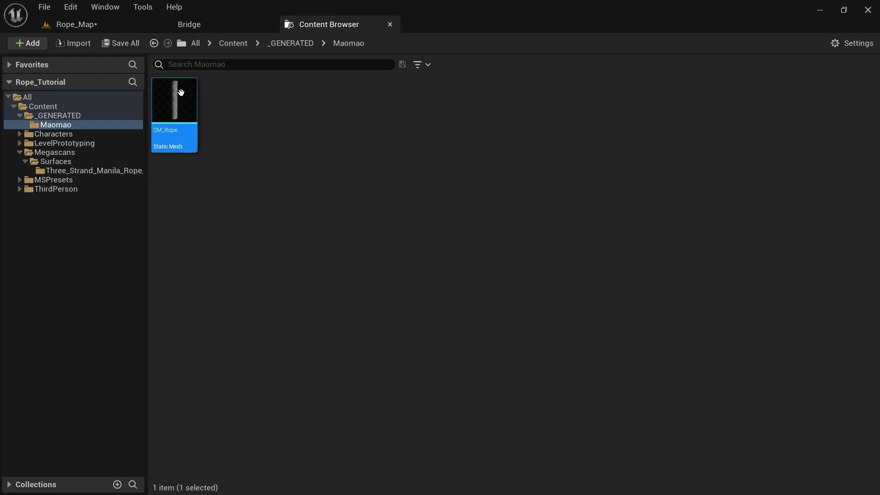
click(123, 43)
click(510, 383)
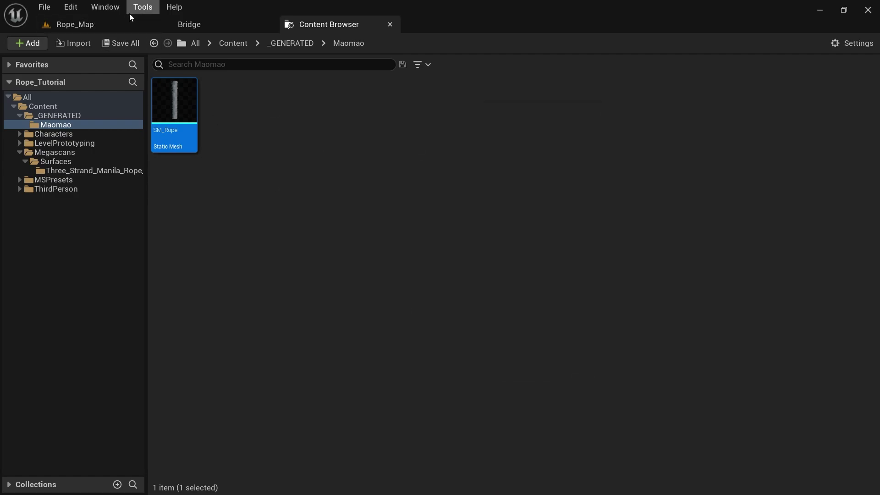
Back in the level, create an Actor-based Blueprint Class named BP_Spline in the Content folder and open it for editing
click(112, 20)
mouse_move(456, 276)
right_down()
mouse_move(412, 277)
mouse_move(412, 320)
mouse_move(412, 307)
mouse_move(456, 277)
mouse_move(436, 280)
mouse_move(482, 286)
mouse_move(449, 271)
mouse_move(455, 276)
right_up()
right_drag(400, 330, 401, 330)
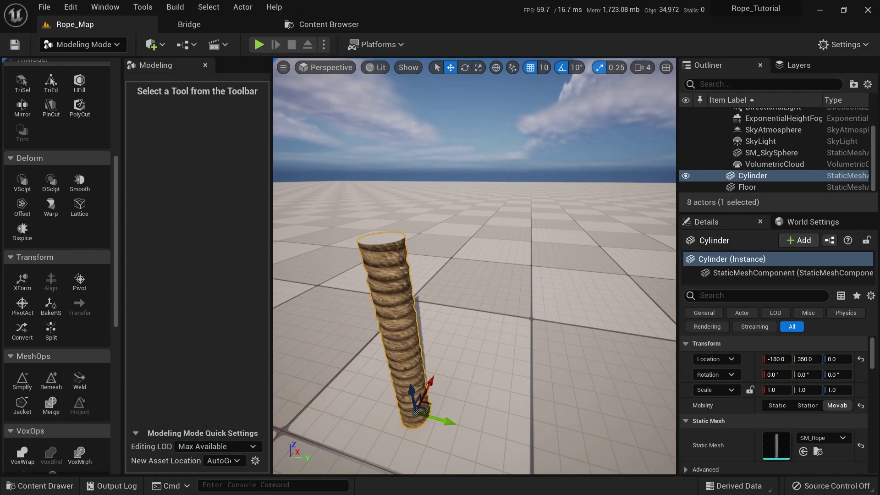
right_drag(411, 213, 412, 213)
key(ctrl+space)
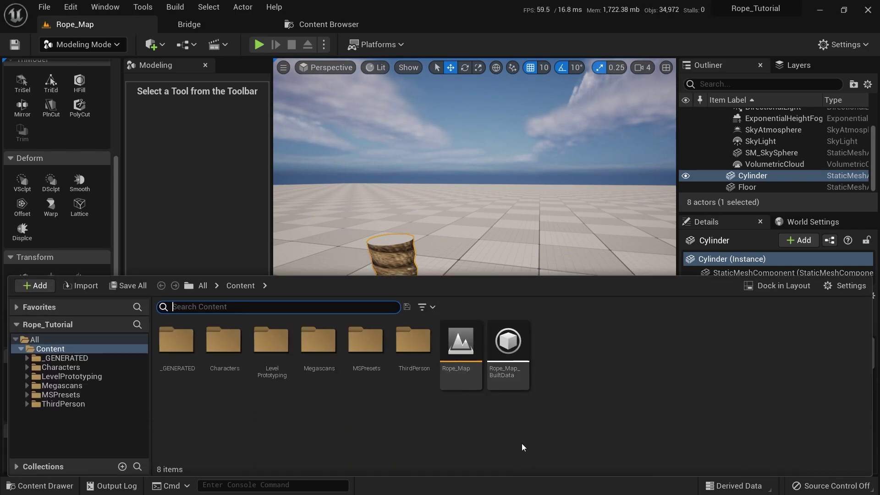
right_click(487, 432)
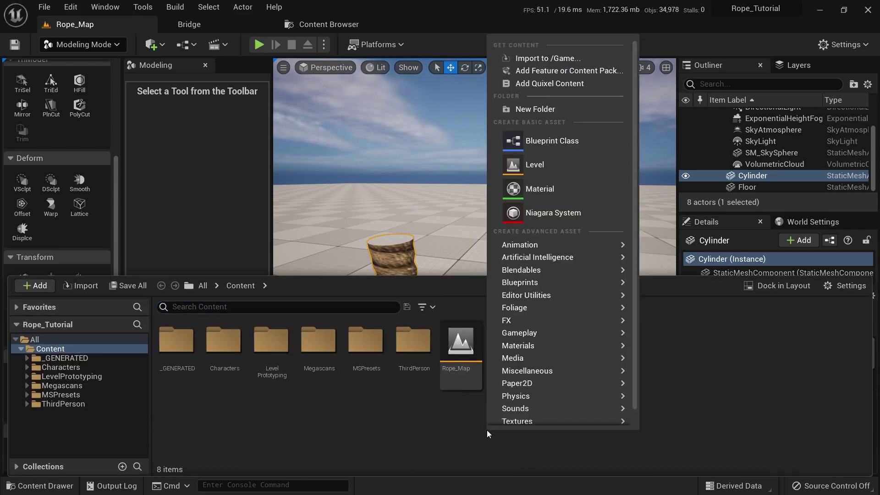
click(563, 142)
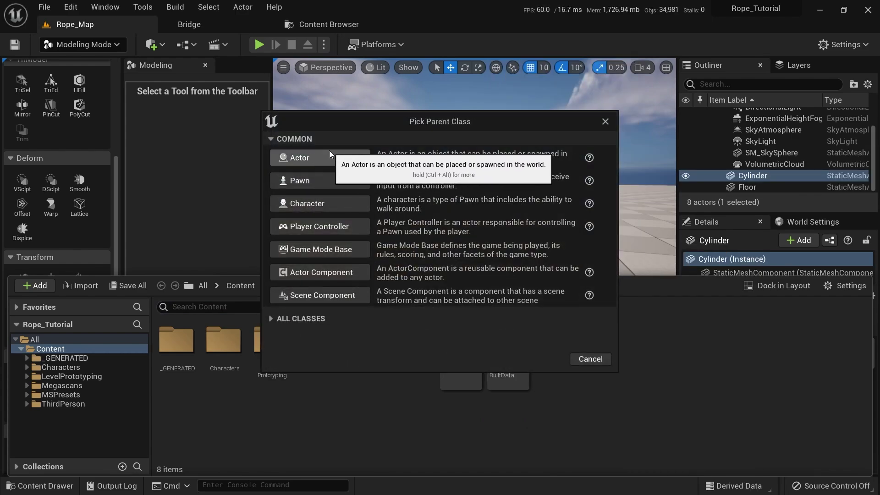
click(304, 158)
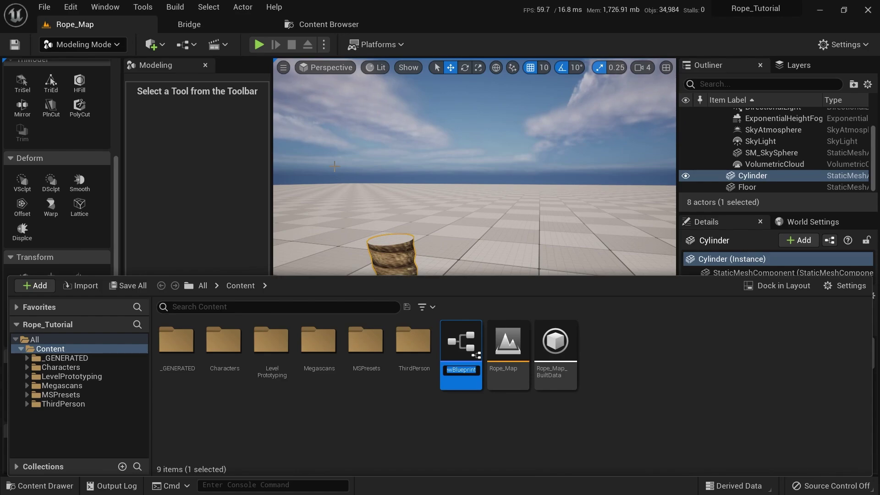
text(BP_Spline)
key(Return)
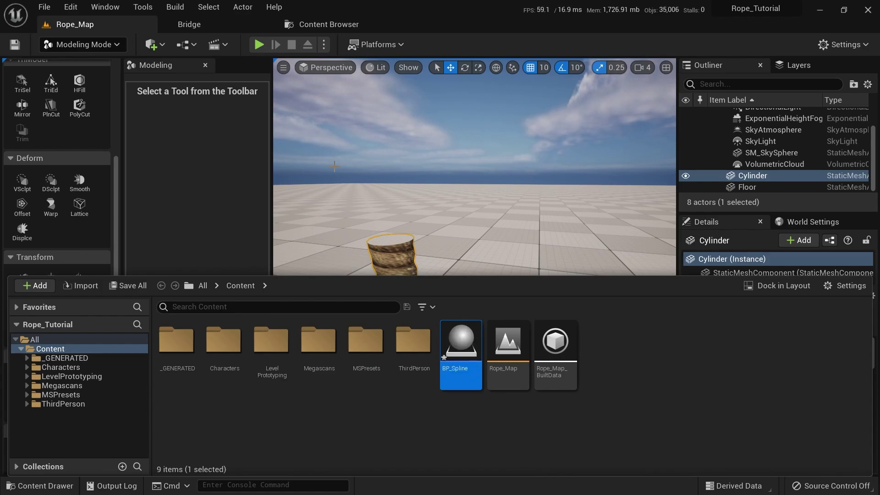
double_click(462, 349)
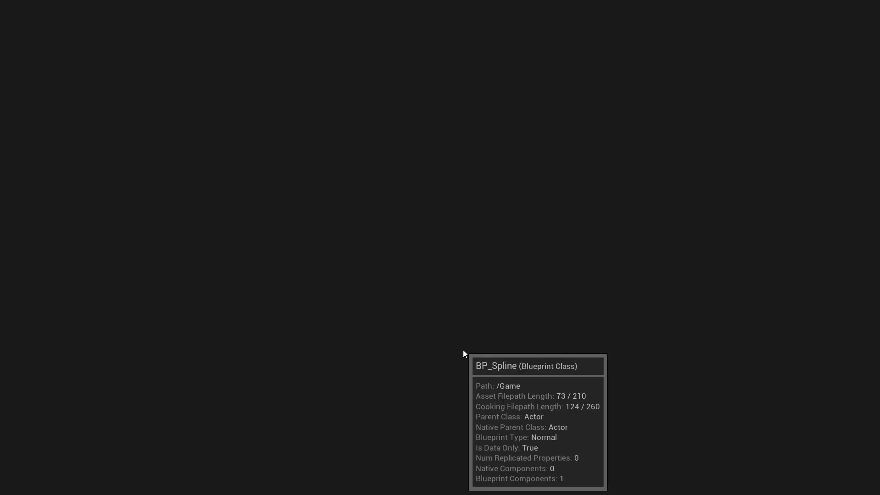